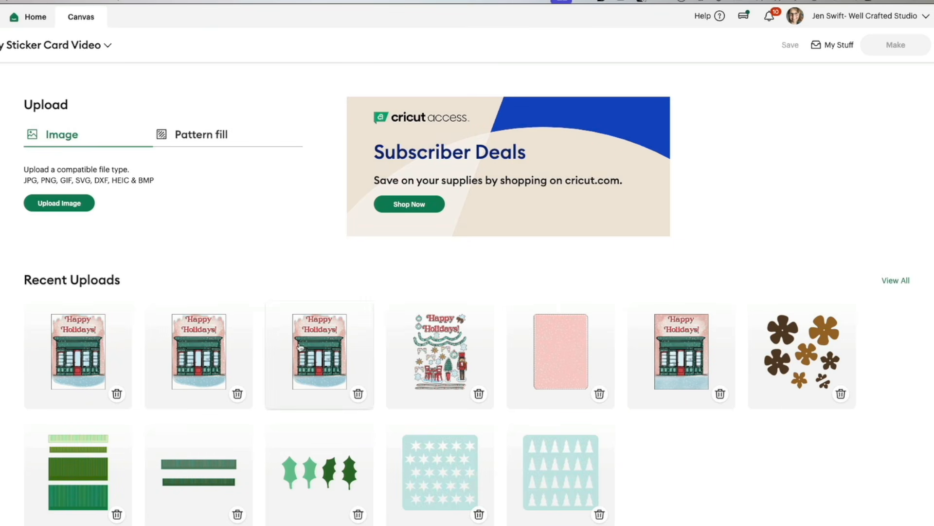
Step: Upload "Sticker card holiday.png" from the Holiday Sticker Card folder as a Flat Graphic and add it to the canvas
click(76, 207)
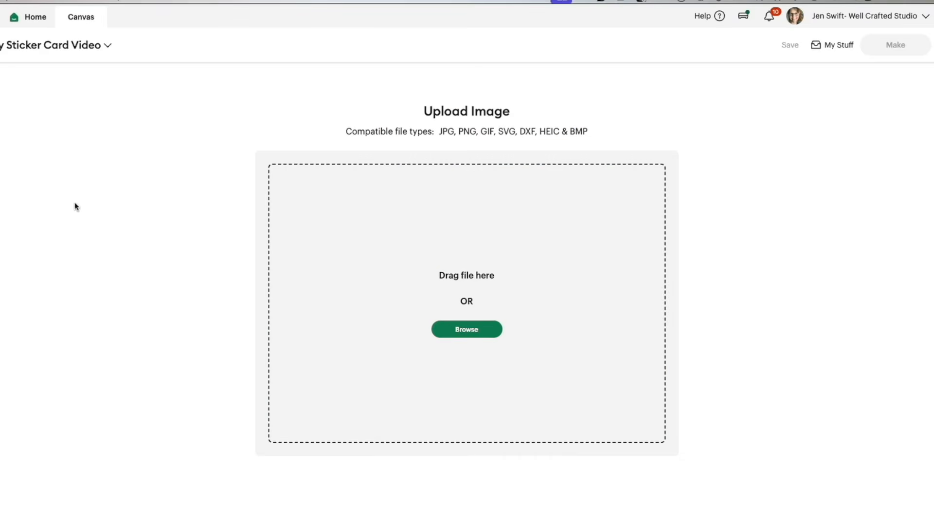
key(super+Tab)
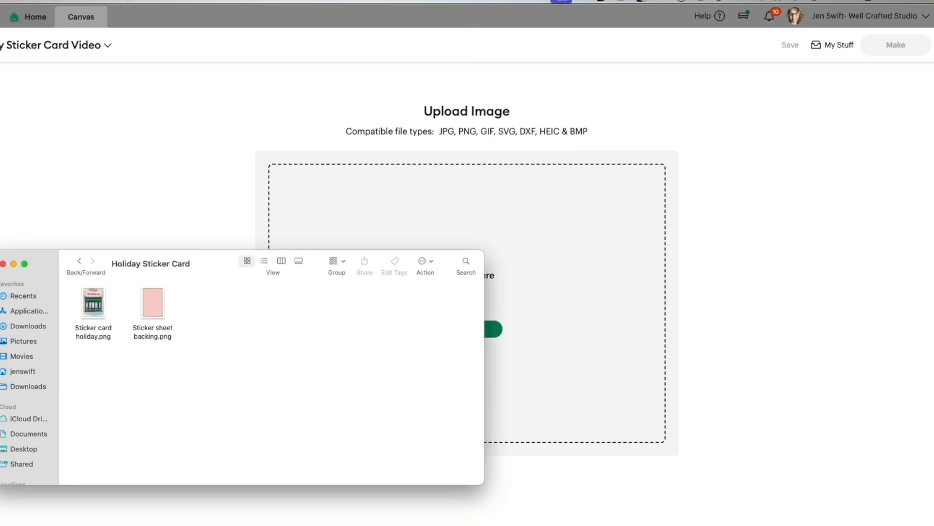
drag(90, 307, 538, 241)
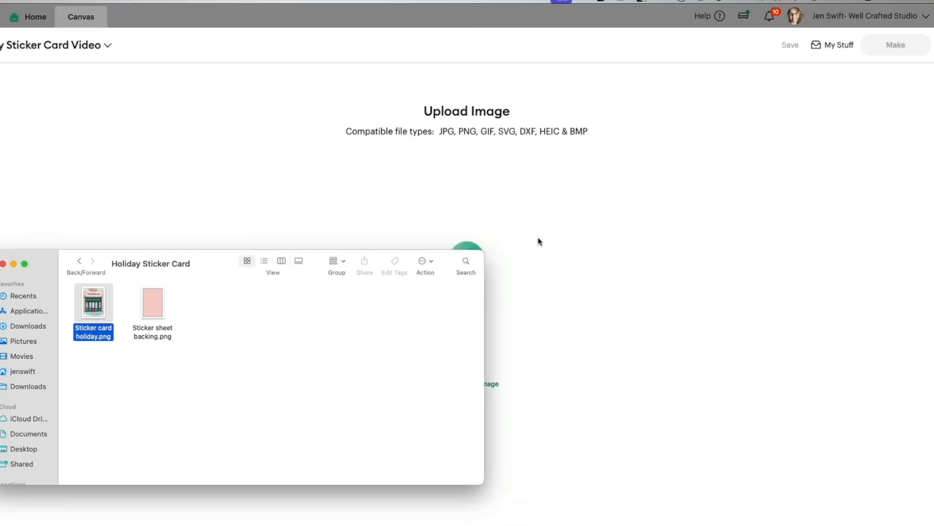
click(79, 263)
click(194, 229)
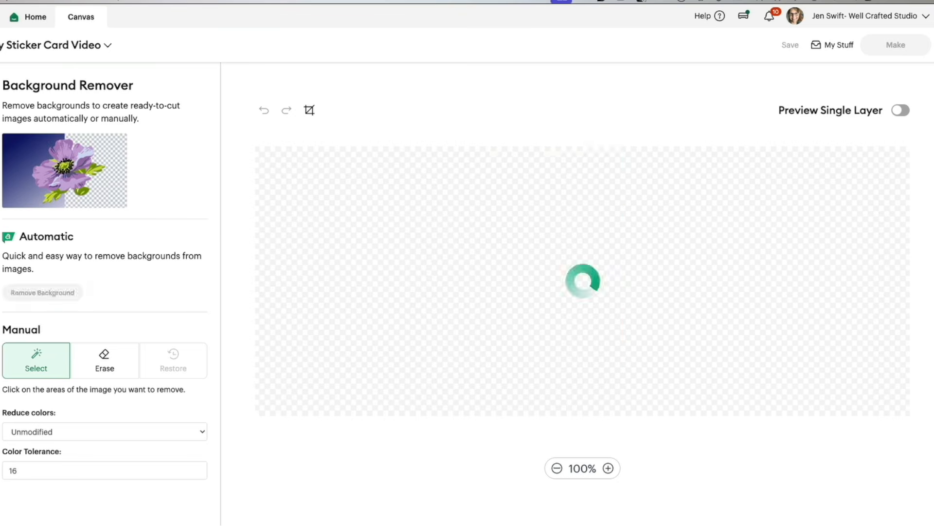
click(672, 342)
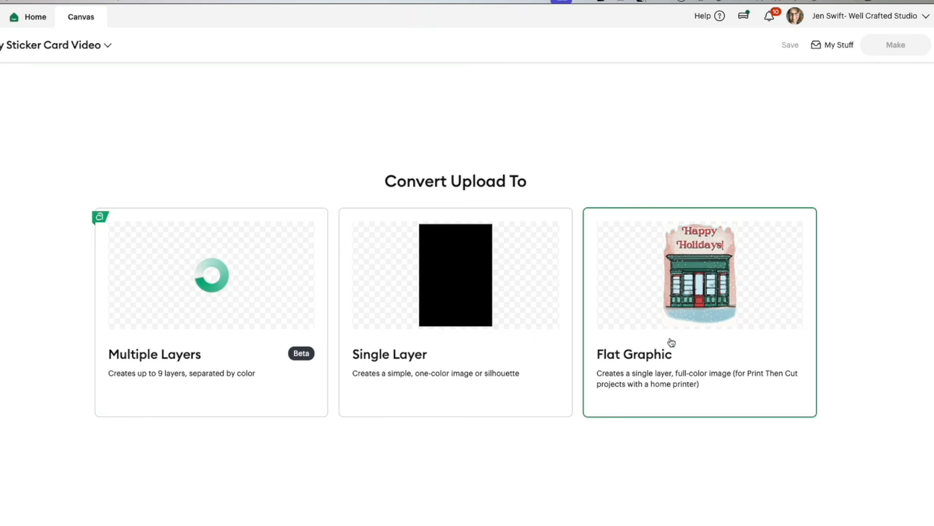
click(852, 523)
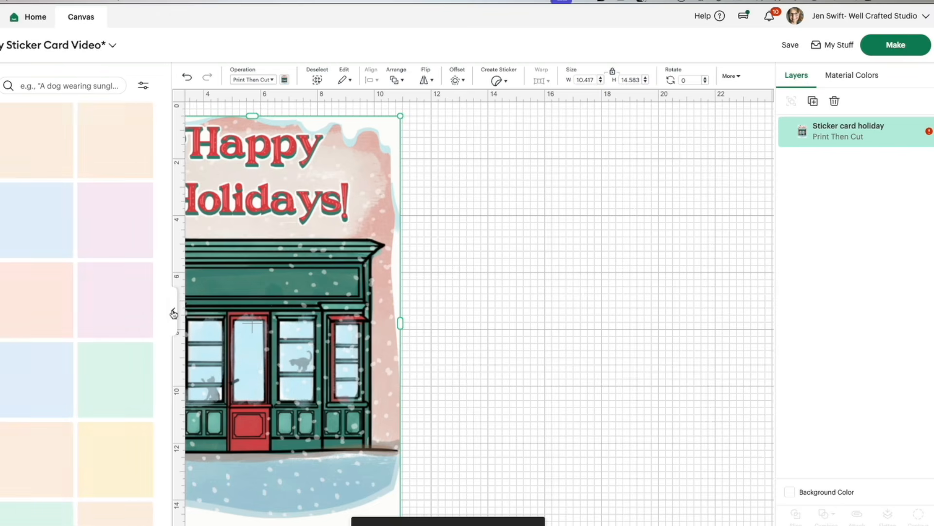
Step: Add the uploaded sticker sheet front and the pink sticker sheet backing to the canvas
click(173, 310)
drag(174, 312, 300, 309)
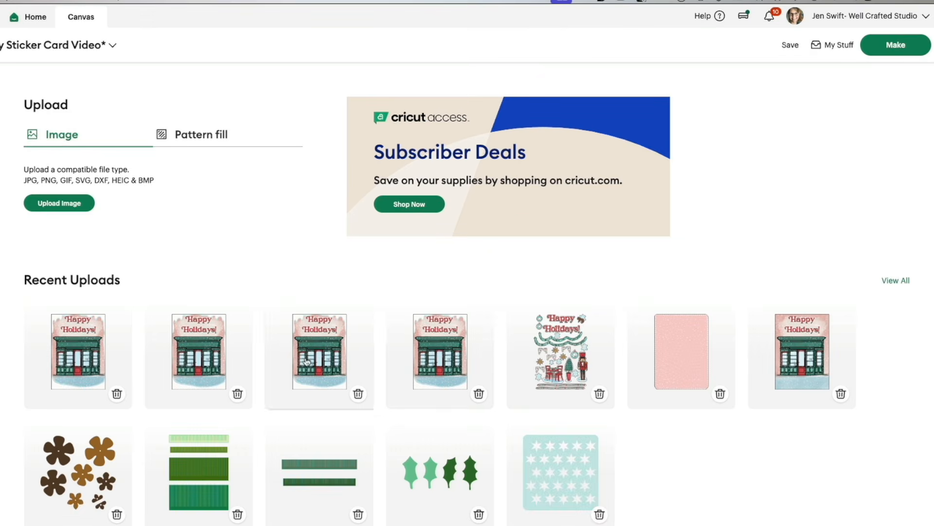
click(550, 349)
click(663, 346)
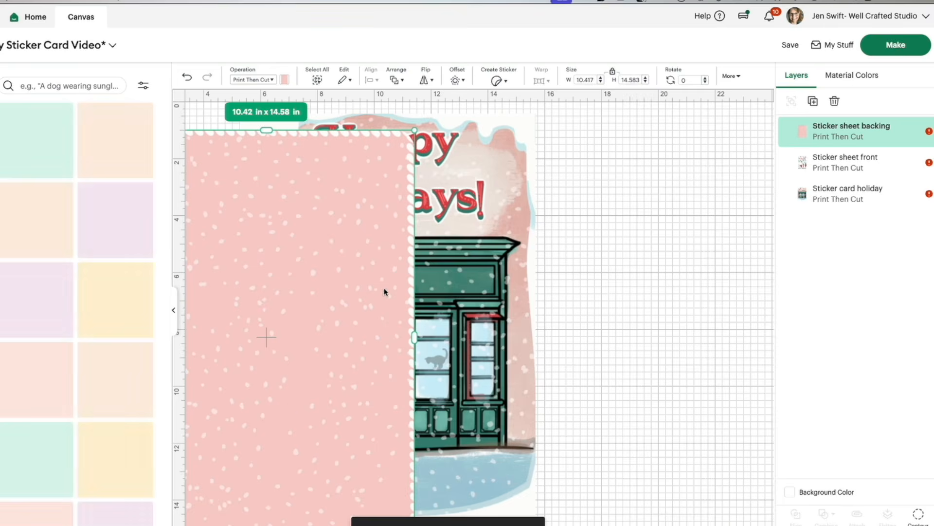
Step: Select the backing, sticker sheet front and storefront card images together and center-align them on one another
drag(316, 290, 440, 282)
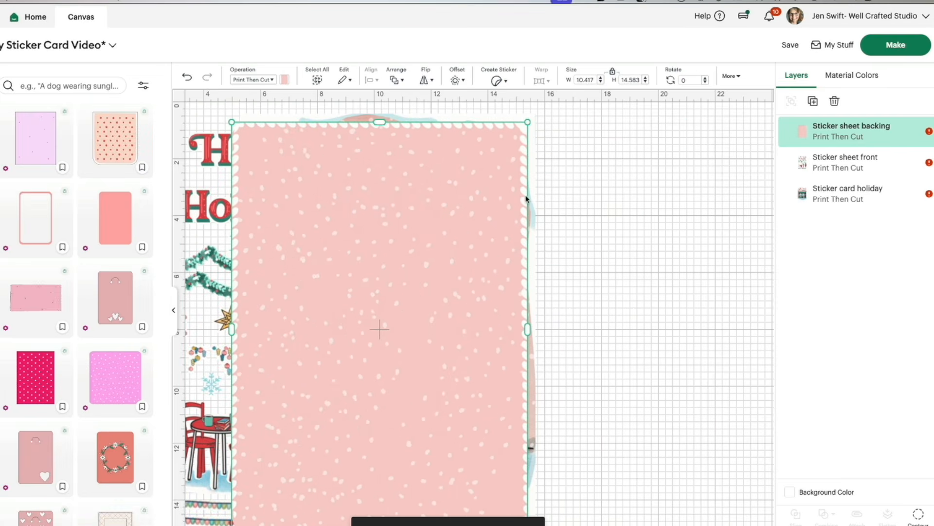
drag(618, 180, 370, 275)
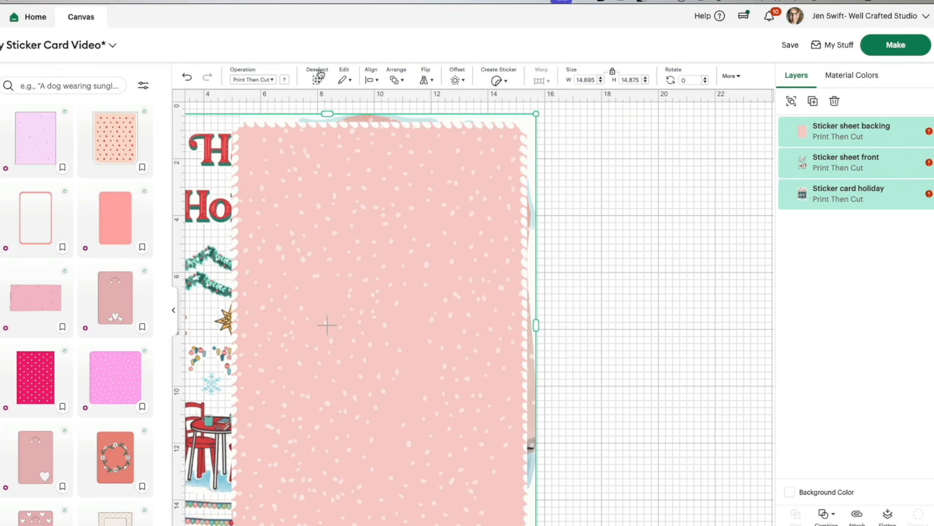
click(371, 82)
click(403, 229)
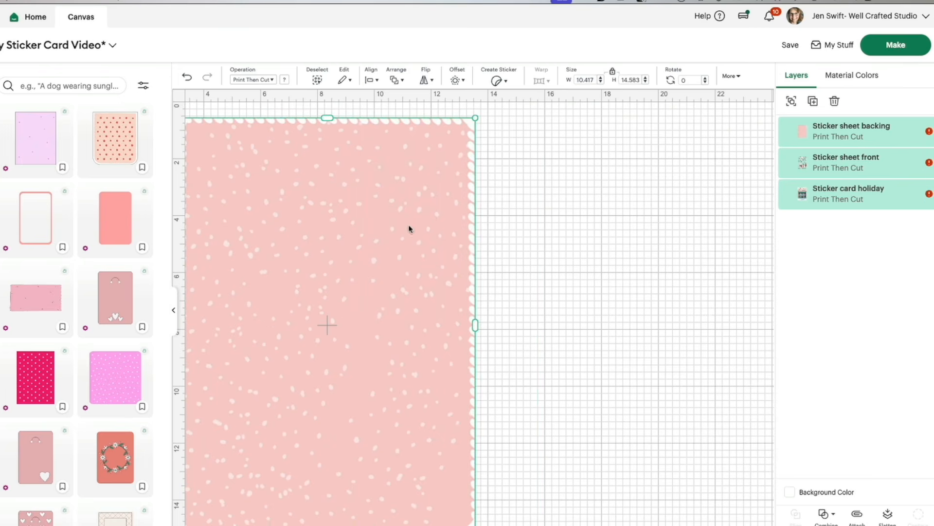
Step: Set the height of the three selected images to 7 in and move them to a clear area of the canvas
click(623, 80)
text(7)
key(Return)
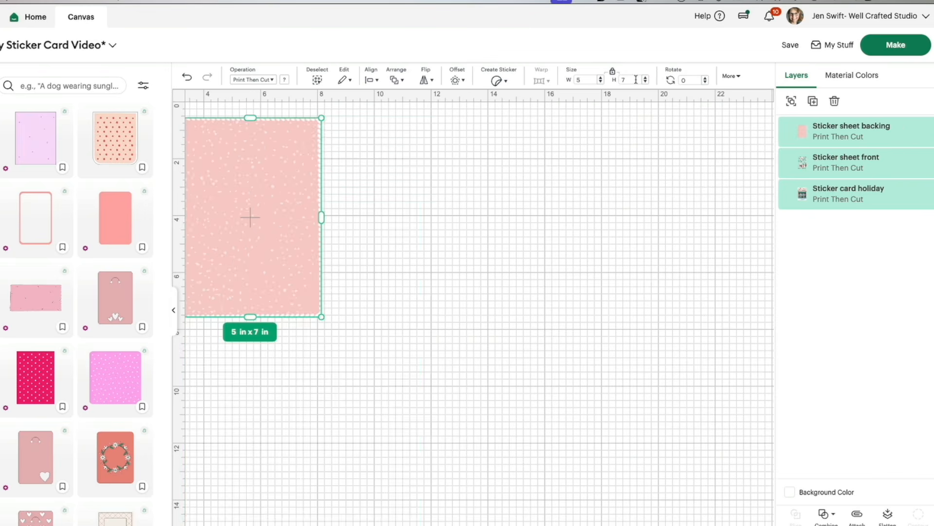
drag(251, 181, 360, 183)
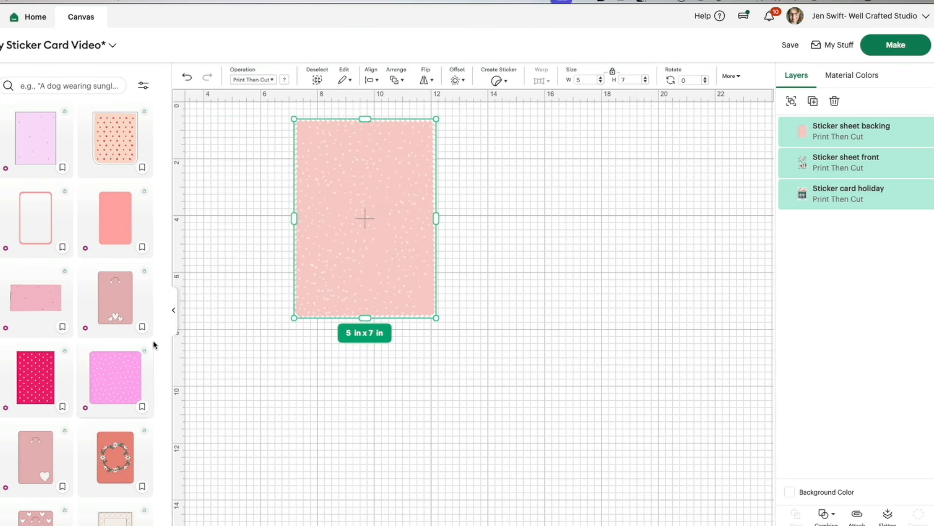
Step: Move the pink backing and the sticker sheet front off the stack to separate them from the storefront card image
click(175, 320)
drag(182, 188, 639, 216)
click(469, 208)
drag(354, 276, 609, 274)
Step: Put the sticker sheet front above the backing in the layer order and position it over the backing, apart from the card
drag(903, 181, 853, 131)
drag(611, 230, 643, 258)
click(669, 250)
drag(427, 266, 456, 269)
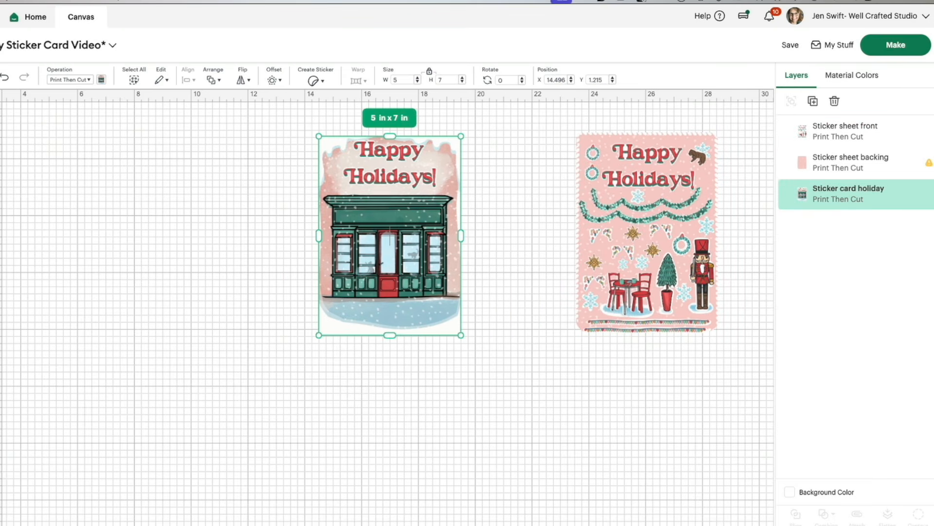
click(1, 253)
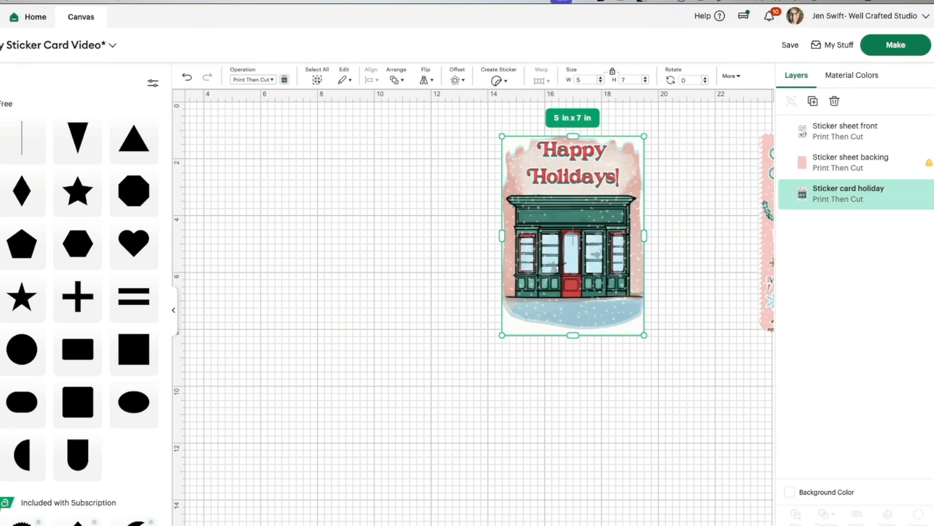
click(92, 351)
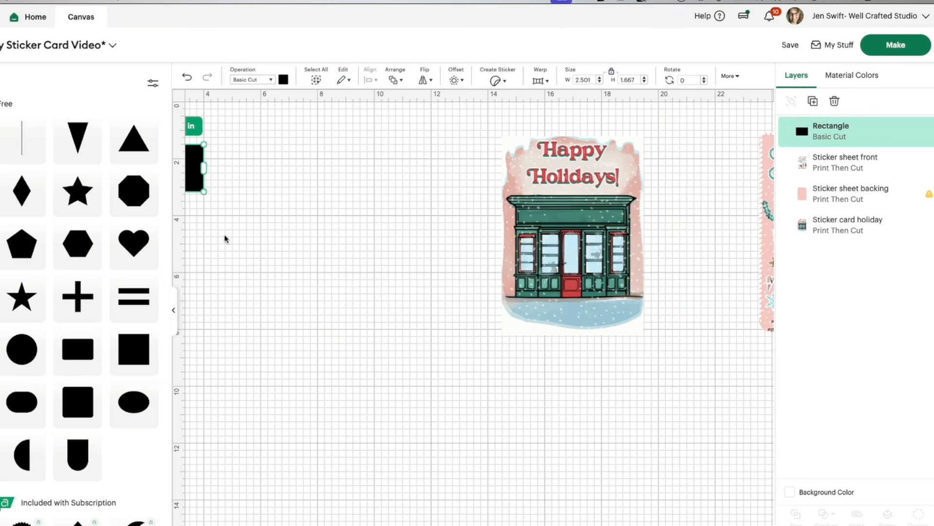
key(Delete)
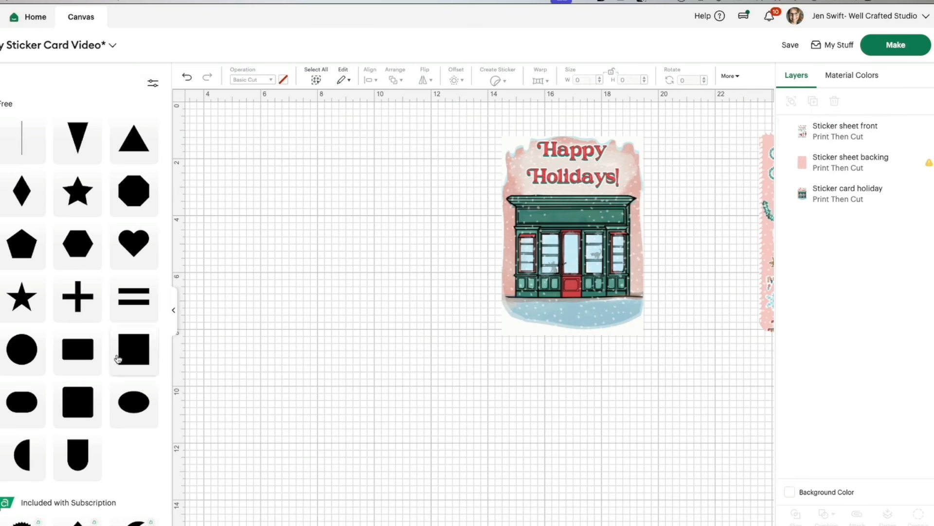
Step: Move the storefront card image farther away from the sticker sheet
drag(507, 229, 374, 260)
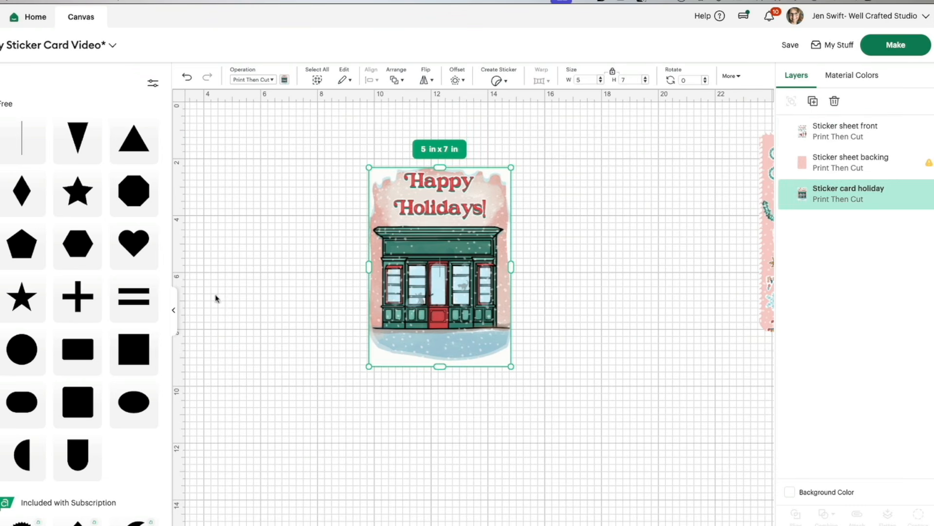
click(173, 310)
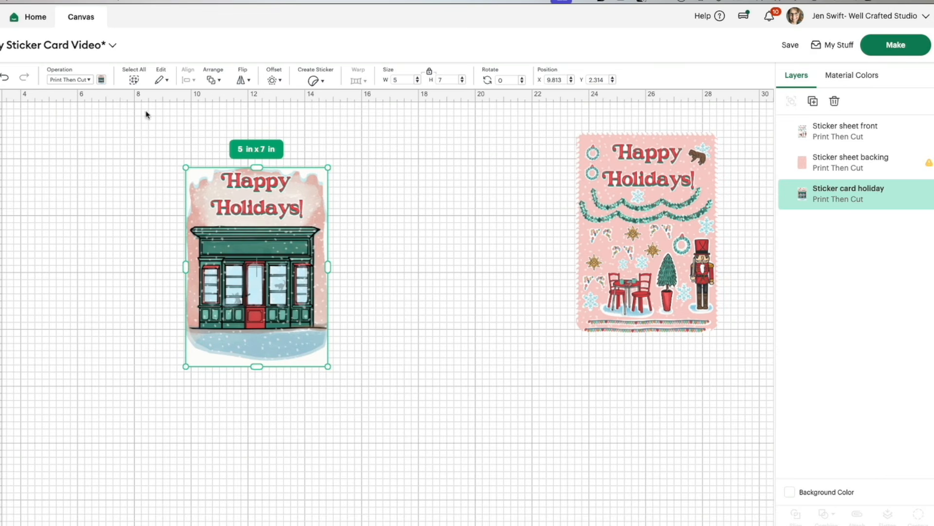
click(812, 101)
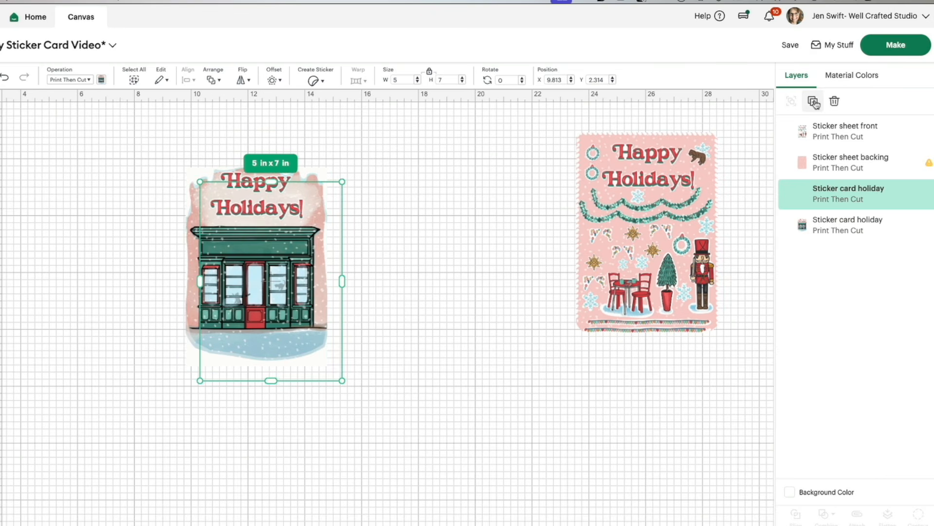
drag(303, 273, 446, 263)
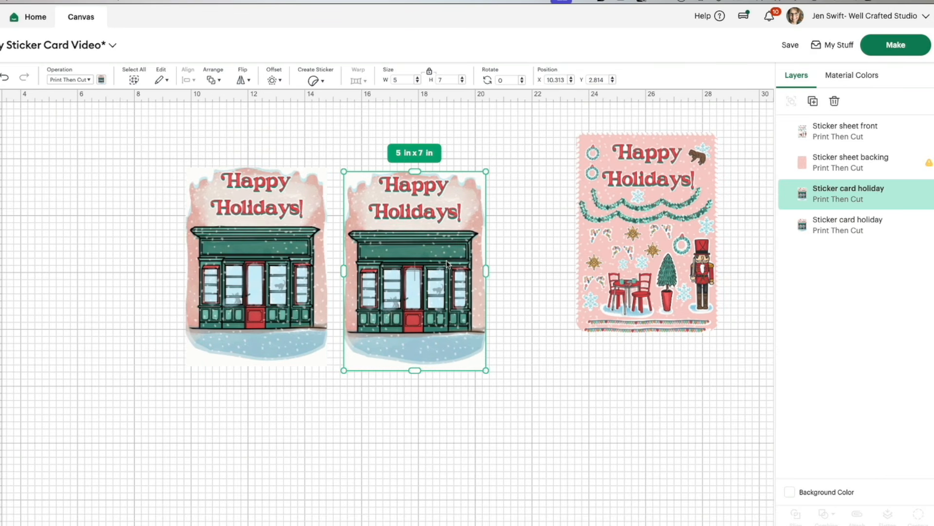
key(Delete)
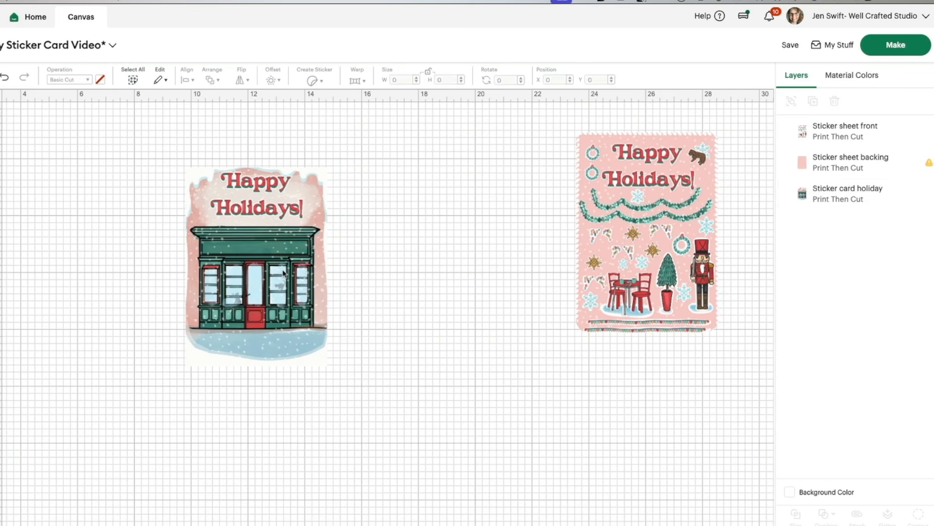
Step: Create a rounded-corner offset of 0.153 in around the storefront card image
click(284, 272)
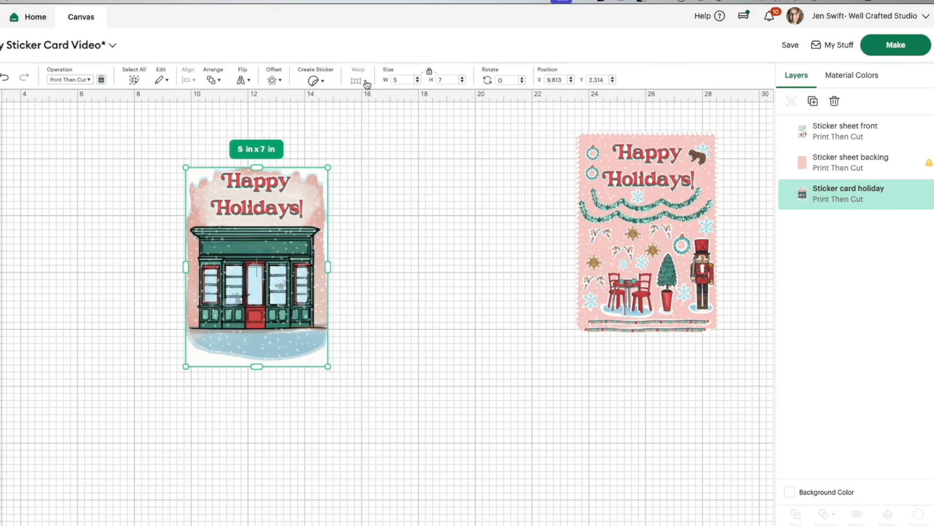
click(281, 83)
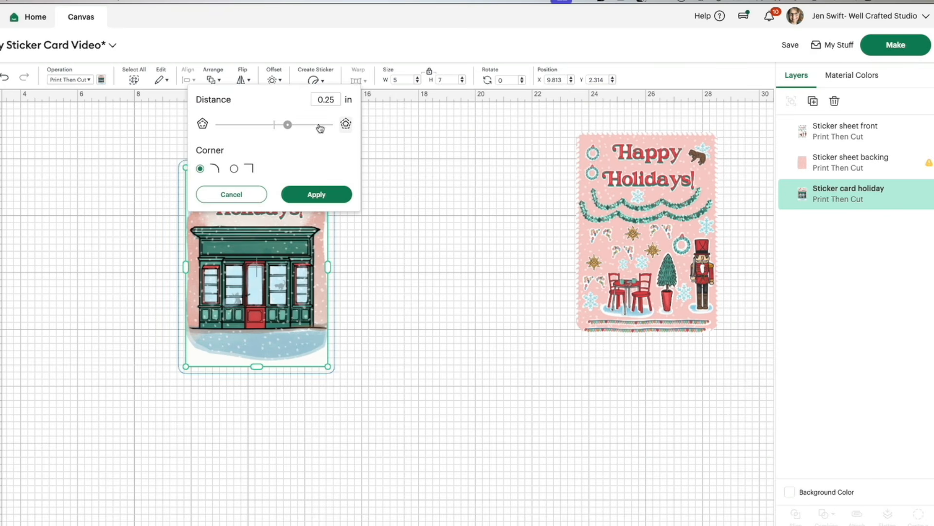
drag(288, 129, 283, 129)
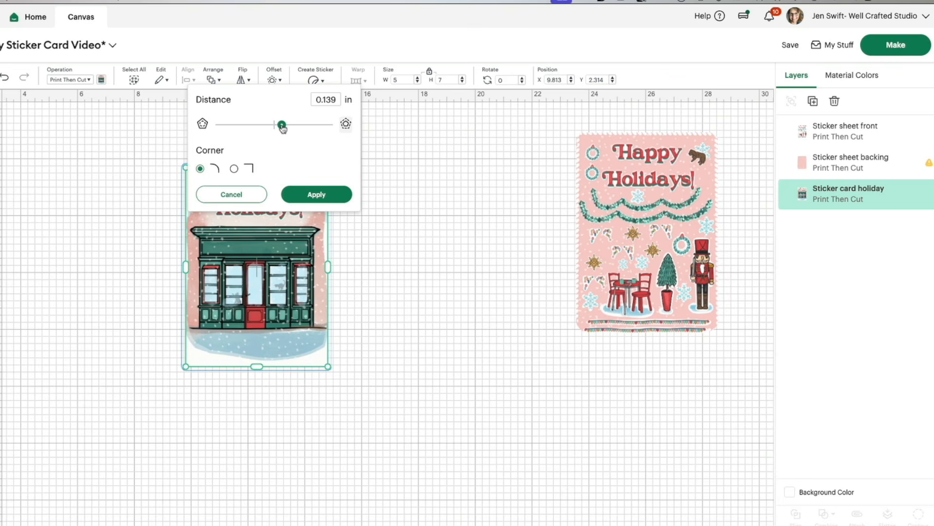
drag(283, 128, 283, 128)
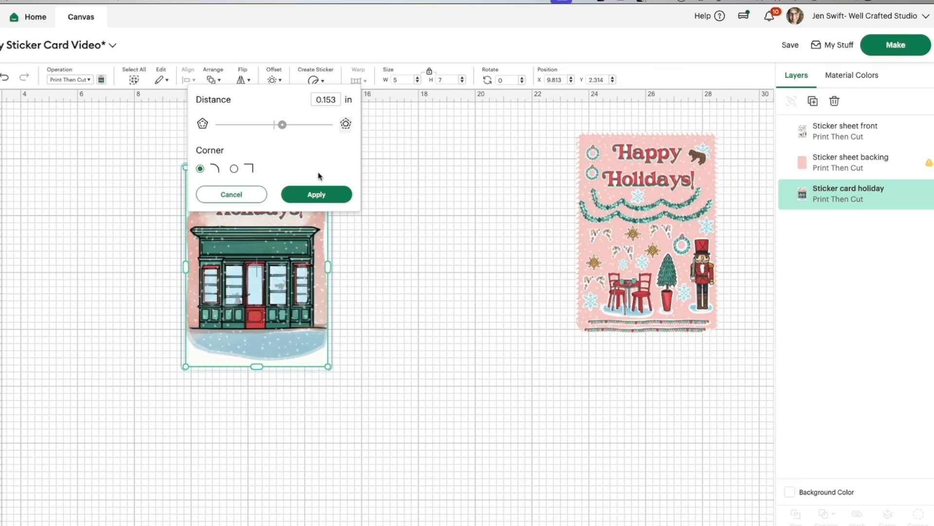
click(321, 192)
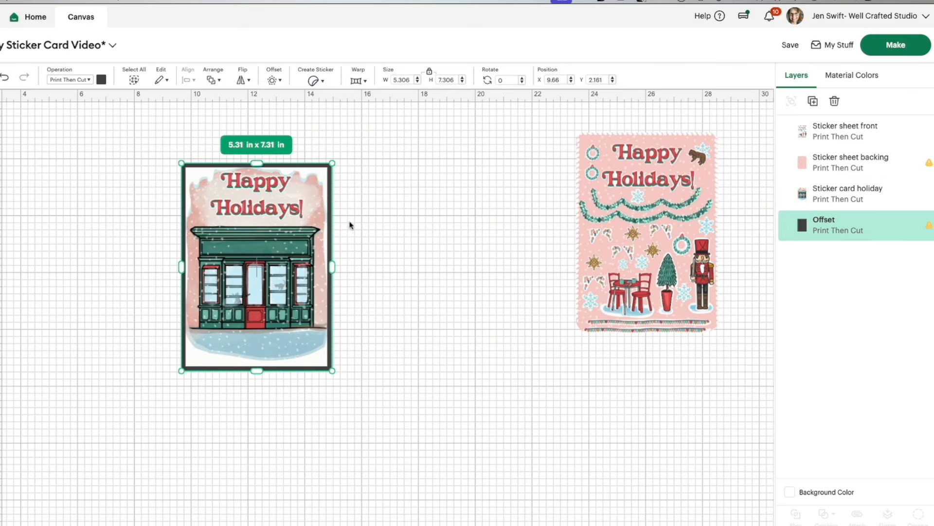
Step: Color the offset around the storefront card light blue
click(101, 80)
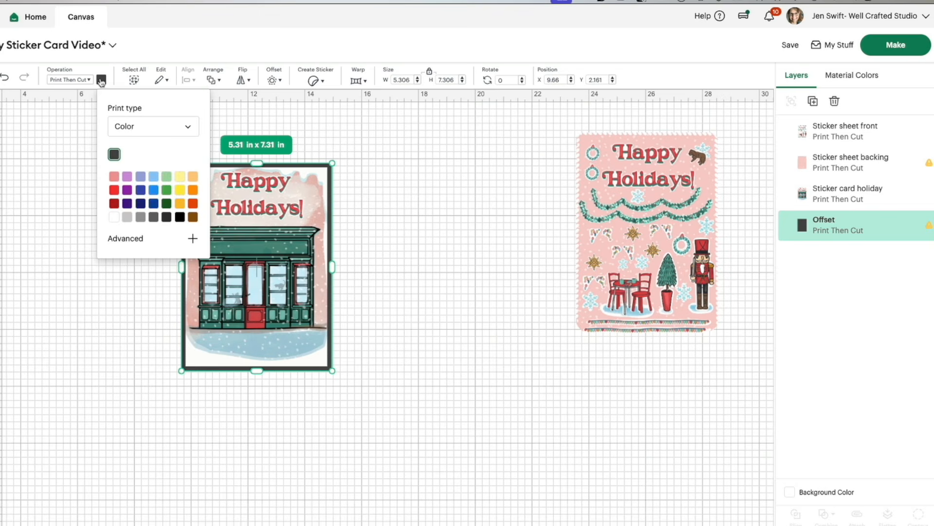
click(153, 176)
click(342, 169)
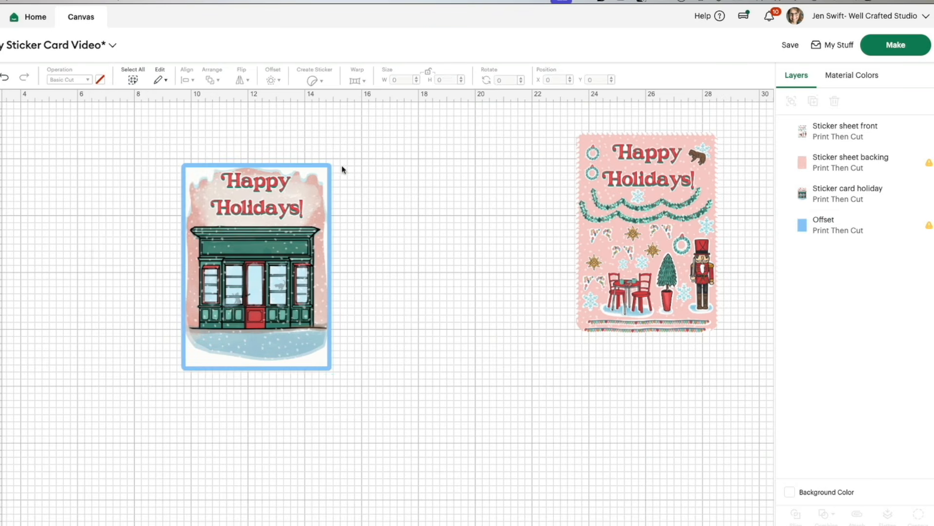
Step: Create a second rounded-corner offset of 0.097 in around the light blue offset
click(296, 164)
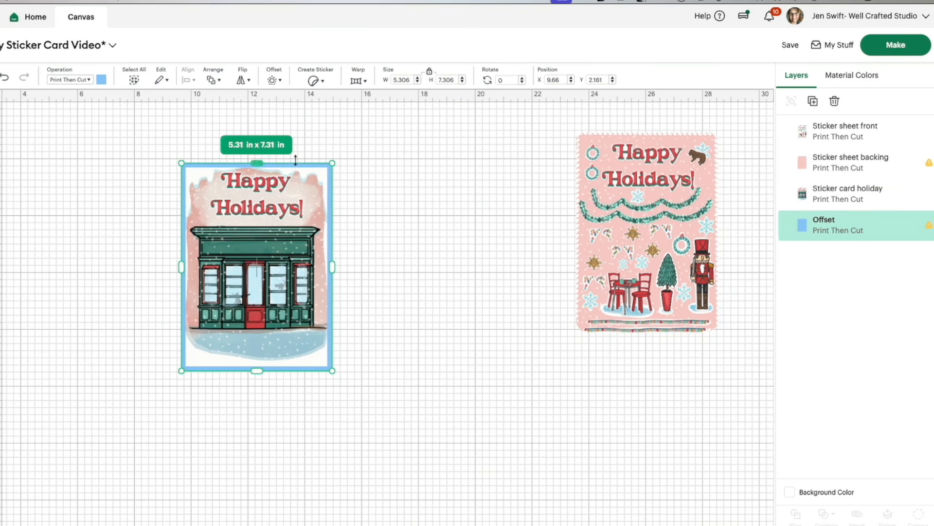
click(281, 83)
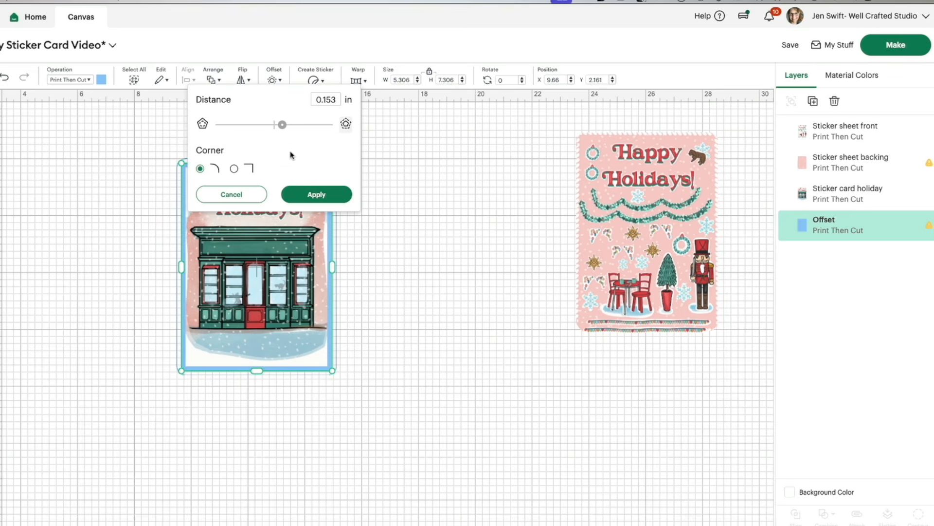
drag(283, 128, 280, 127)
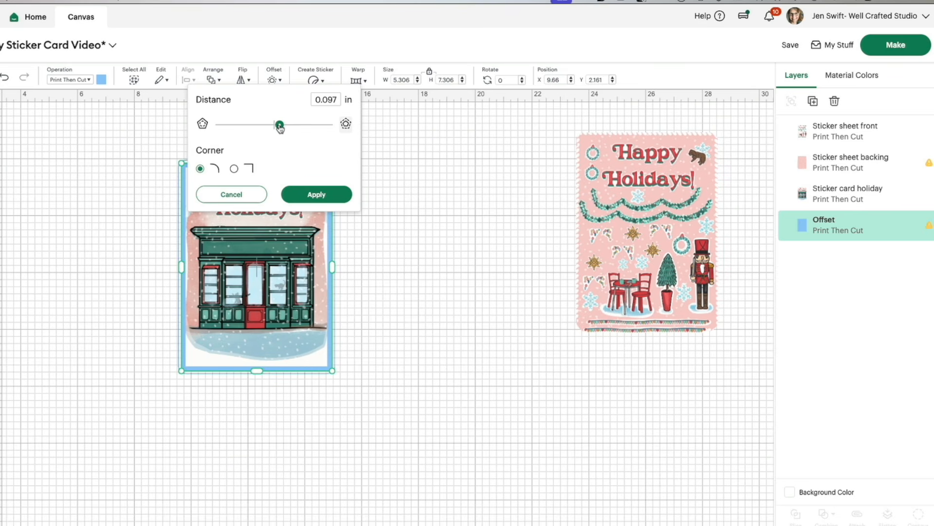
click(315, 195)
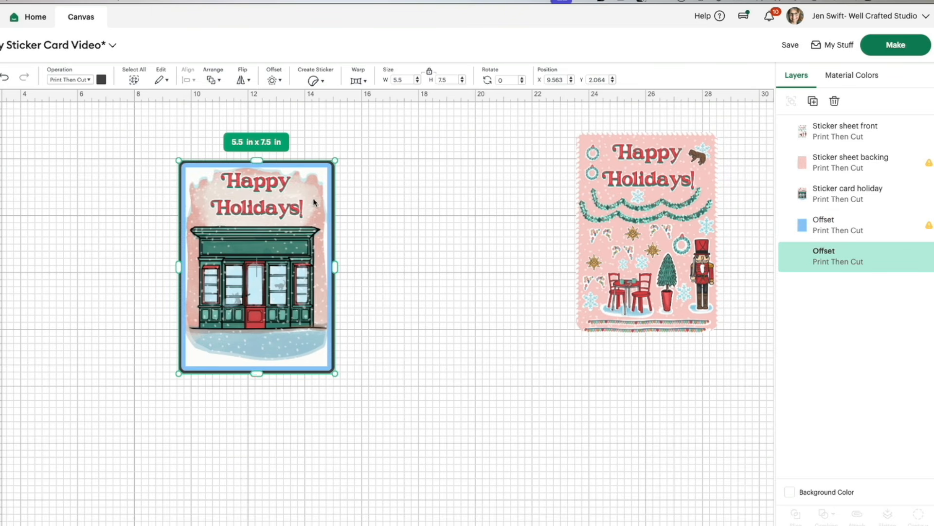
Step: Color the outer offset red and deselect it
click(100, 80)
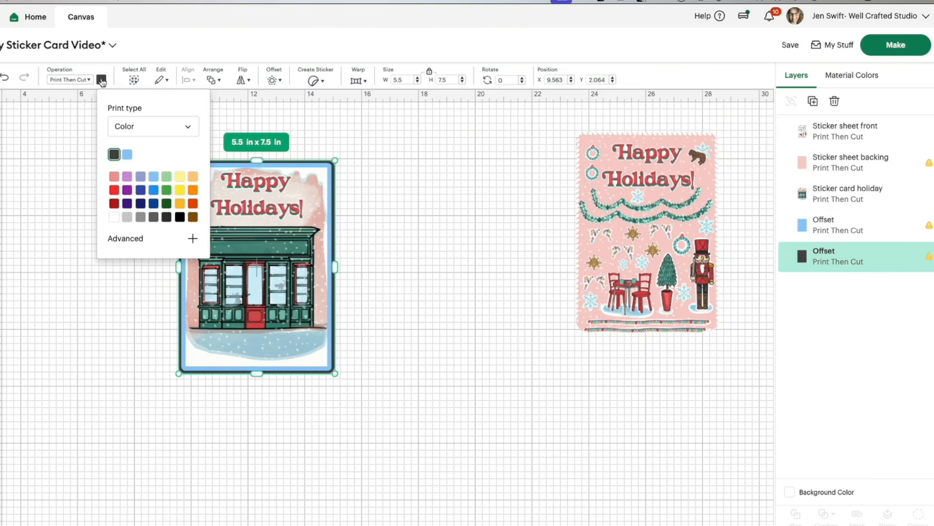
click(115, 190)
click(448, 205)
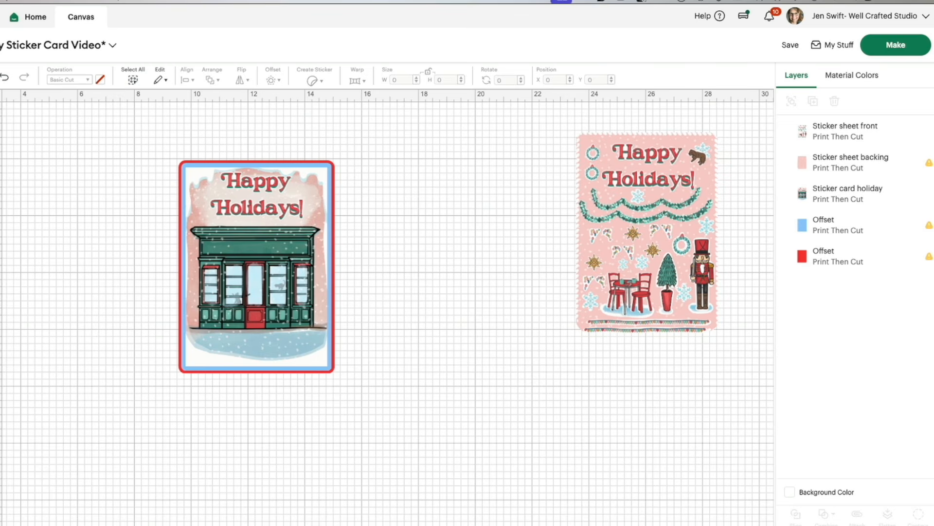
Step: Add a basic square between the storefront card and the sticker sheet and size it to 5 x 7 in
click(1, 229)
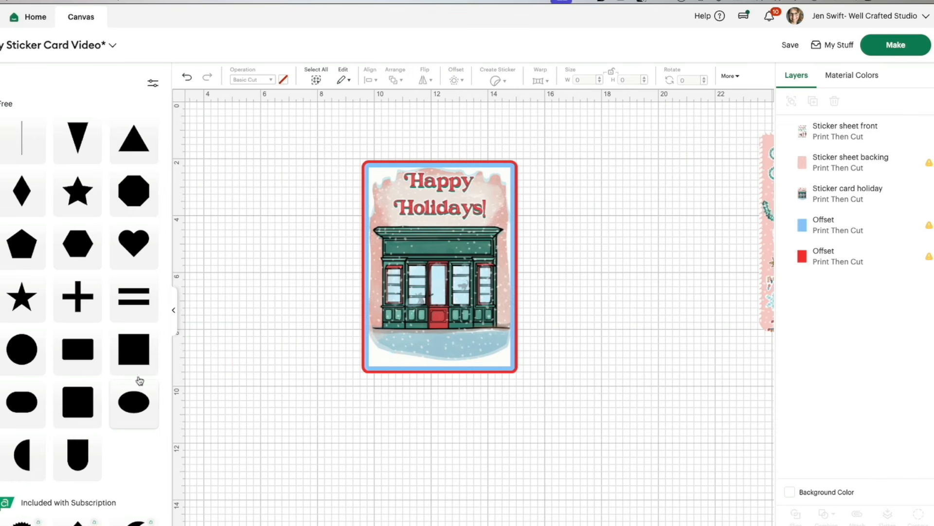
click(127, 352)
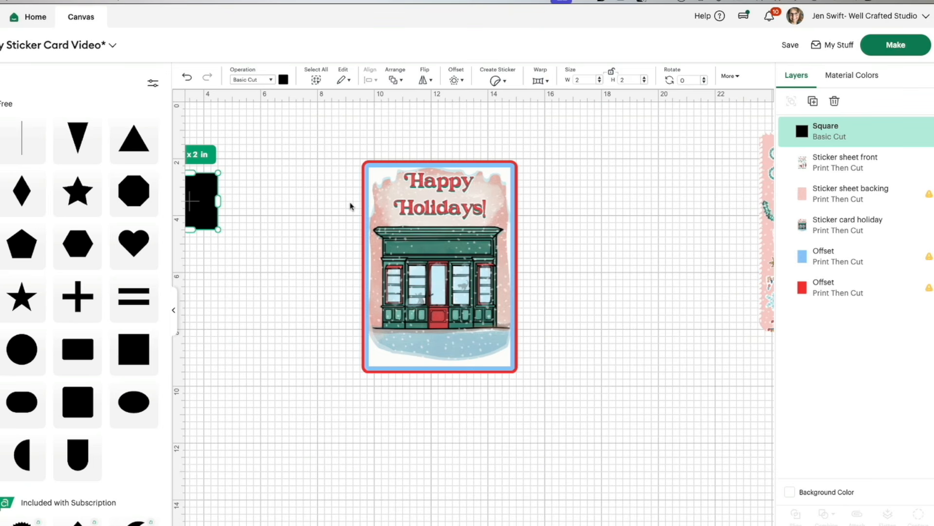
click(173, 304)
drag(19, 204, 427, 261)
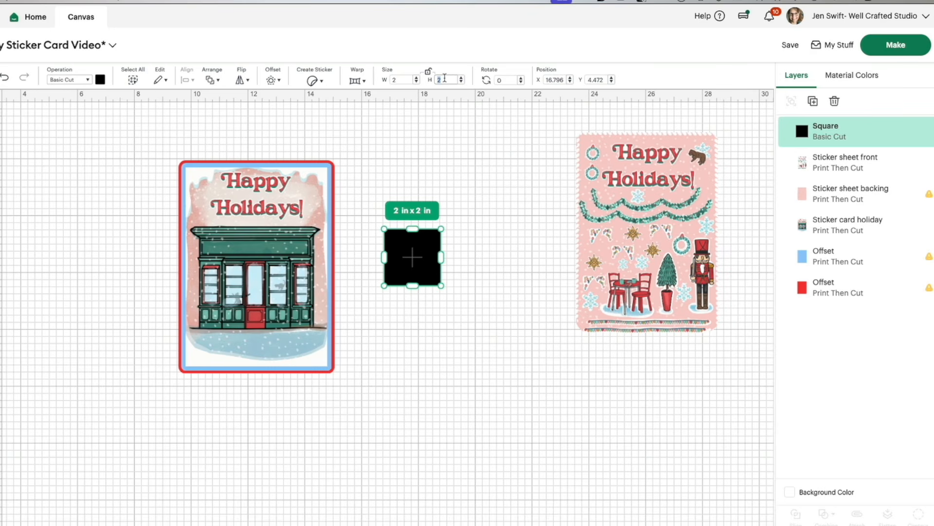
click(391, 79)
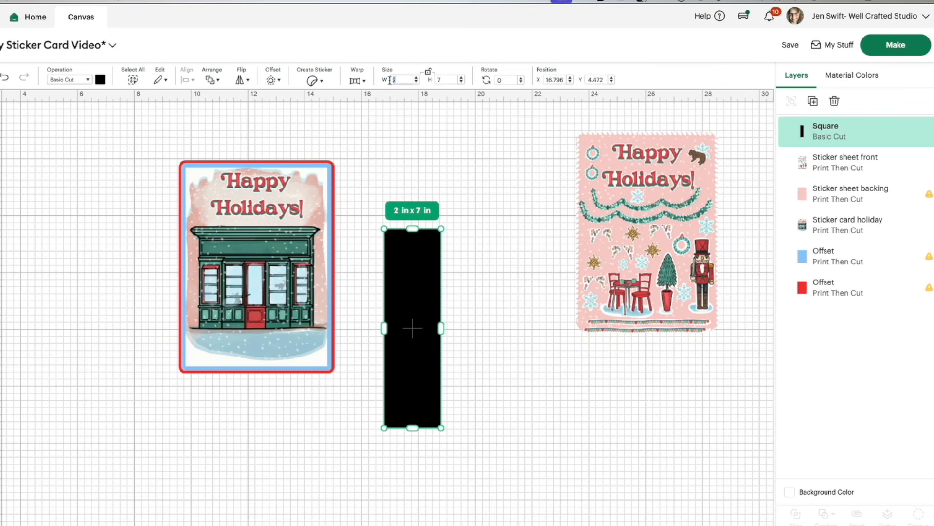
click(436, 81)
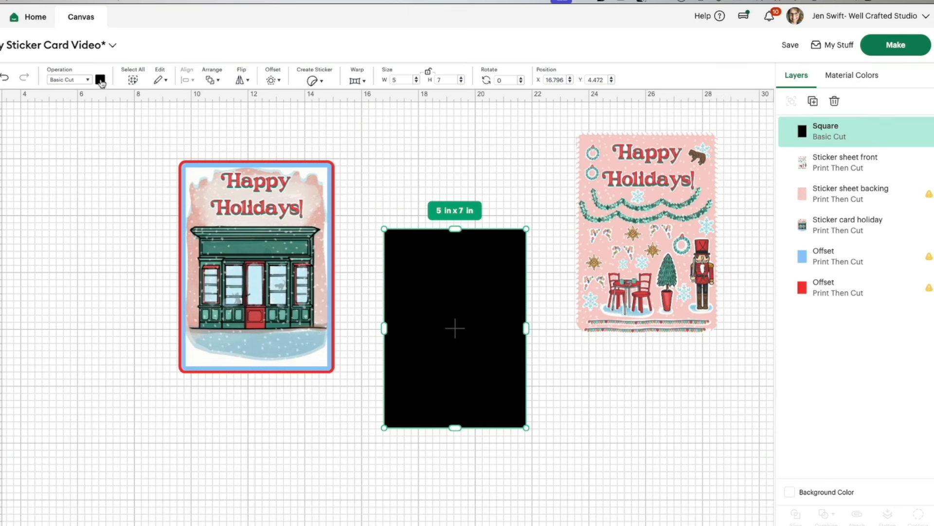
Step: Color the 5 x 7 in rectangle light gray and move it right beside the storefront card, level with its upper edge
click(100, 79)
click(126, 190)
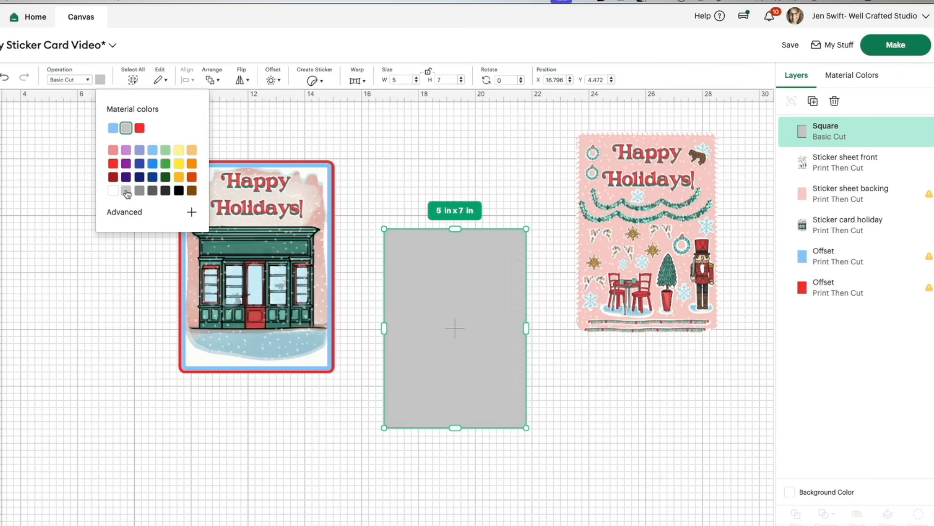
click(457, 174)
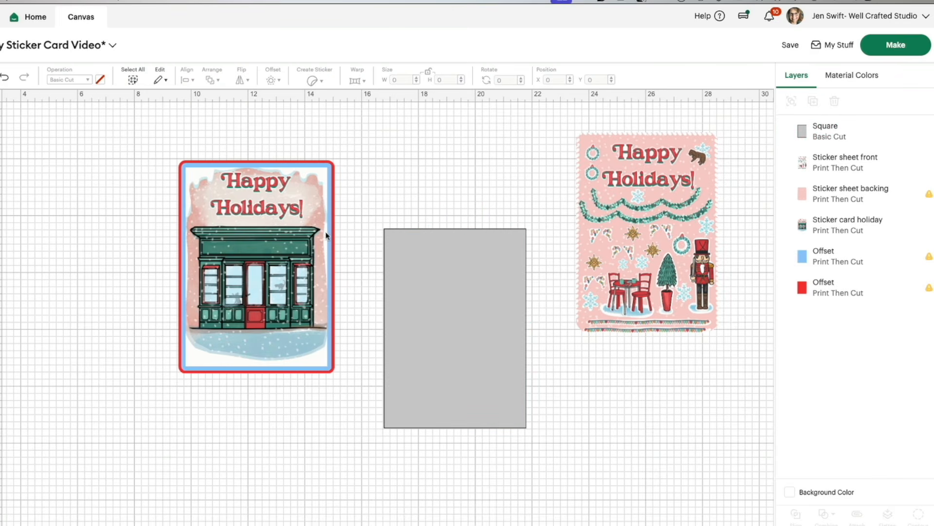
drag(470, 278, 429, 202)
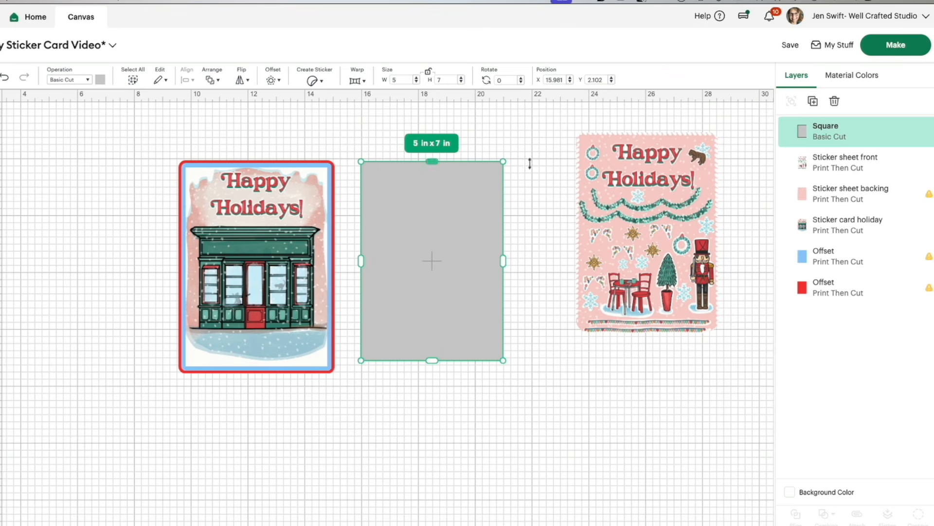
Step: Separate the sticker sheet, moving the pink backing farther right and the sticker art to the left side of the storefront card
drag(644, 189, 202, 196)
drag(84, 199, 715, 235)
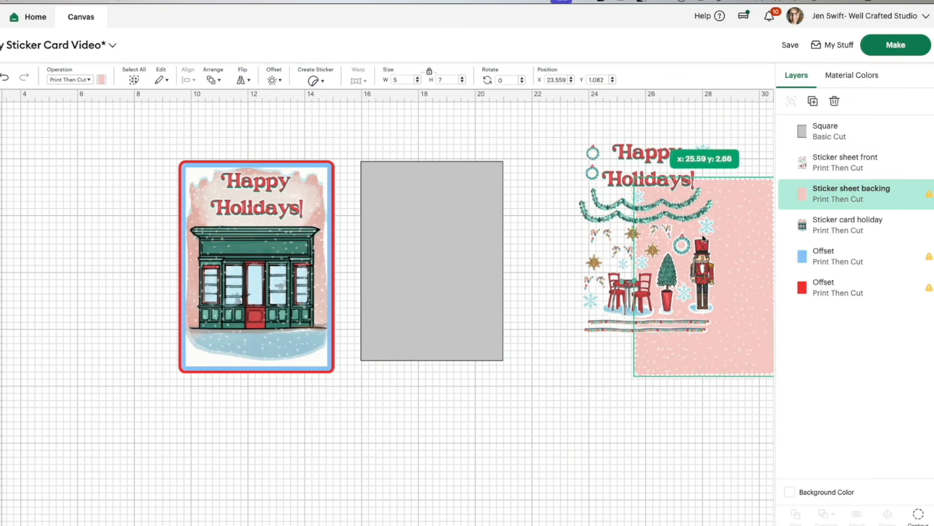
drag(611, 177, 57, 190)
Step: Select the sticker art with the storefront card and its two offsets and center them vertically
click(316, 149)
drag(327, 137, 78, 309)
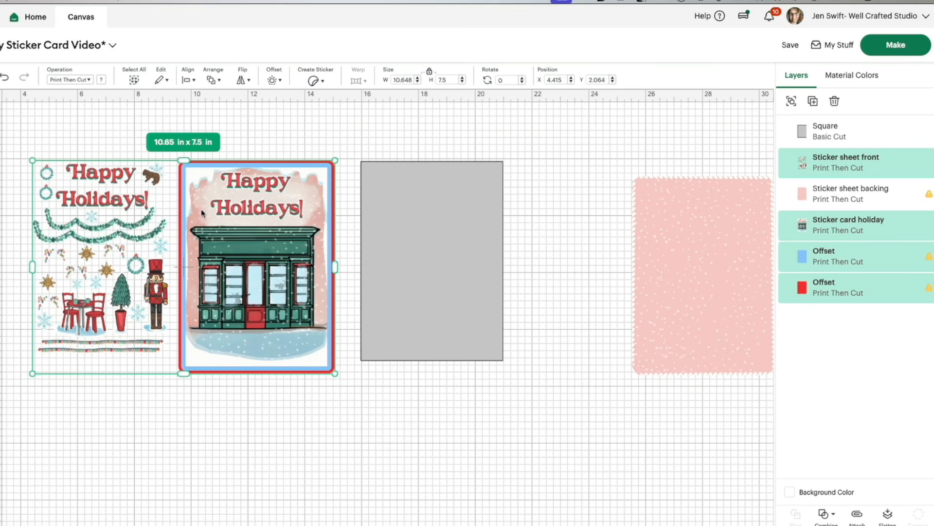
click(195, 82)
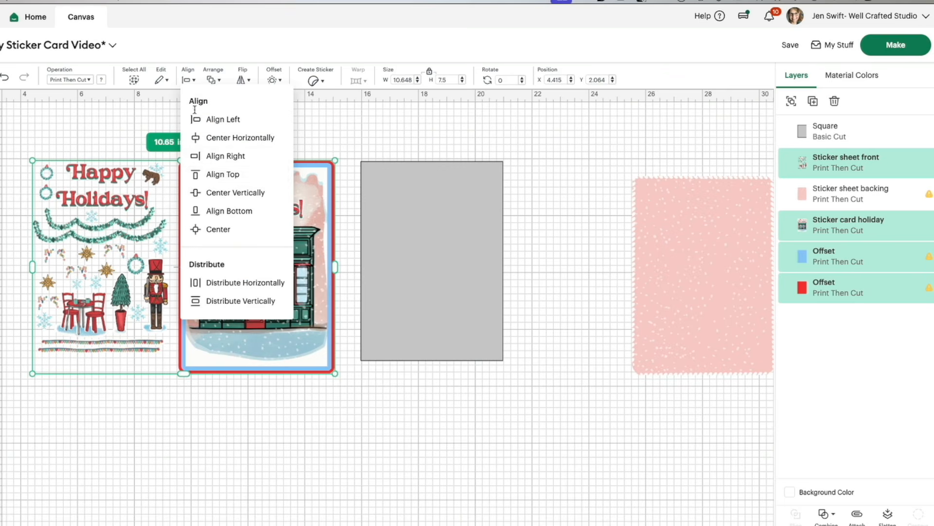
click(201, 194)
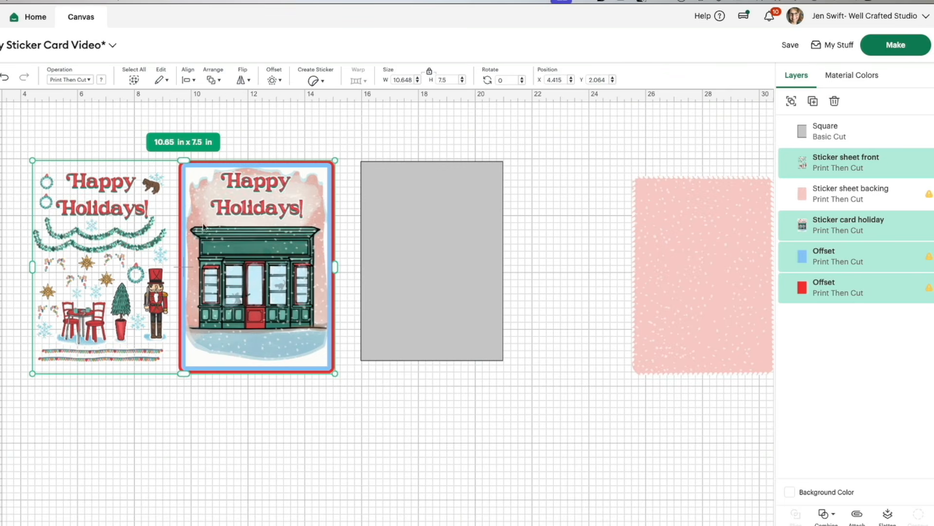
Step: Scale the selected sticker art and card layers down to about 9.68 x 6.82 in and send the gray rectangle to the back
drag(32, 372, 59, 354)
drag(232, 287, 271, 299)
drag(807, 131, 811, 287)
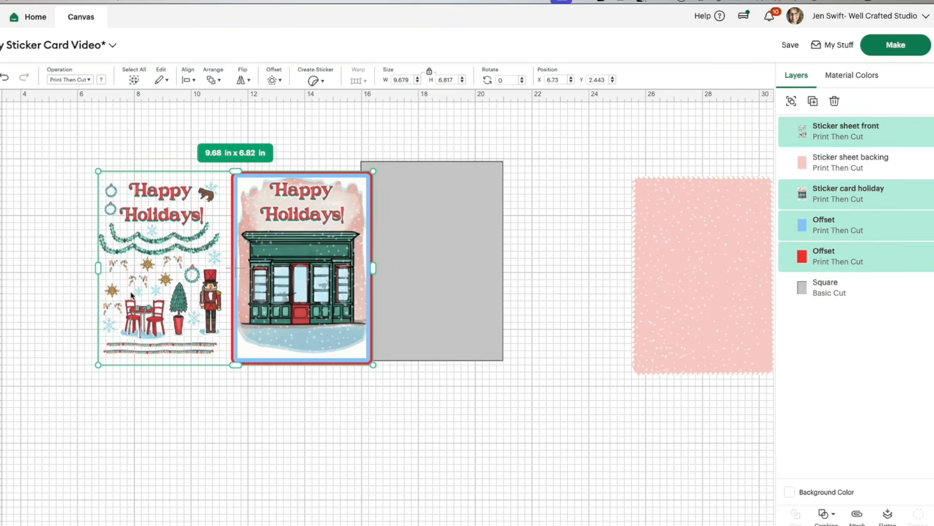
Step: Resize the selected layers to about 9.09 x 6.5 in and position the storefront card within the gray rectangle
drag(98, 365, 111, 355)
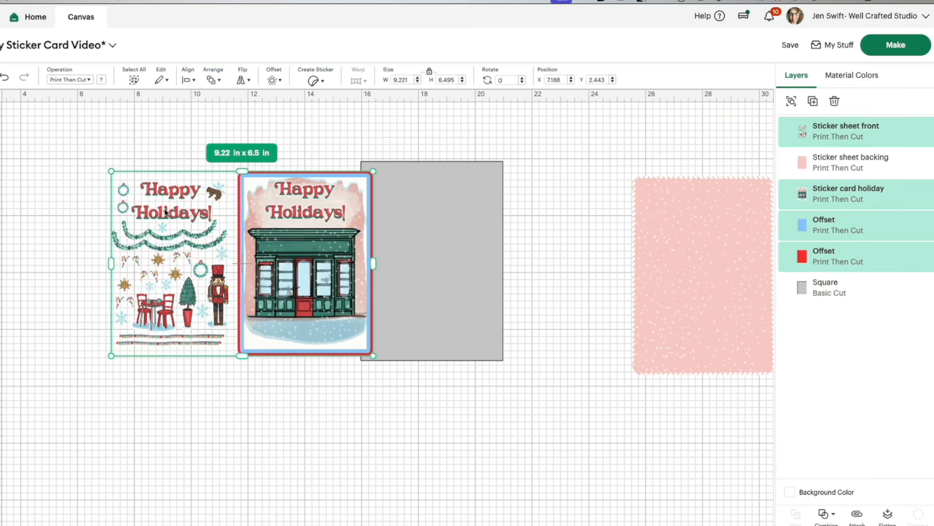
drag(269, 247, 389, 242)
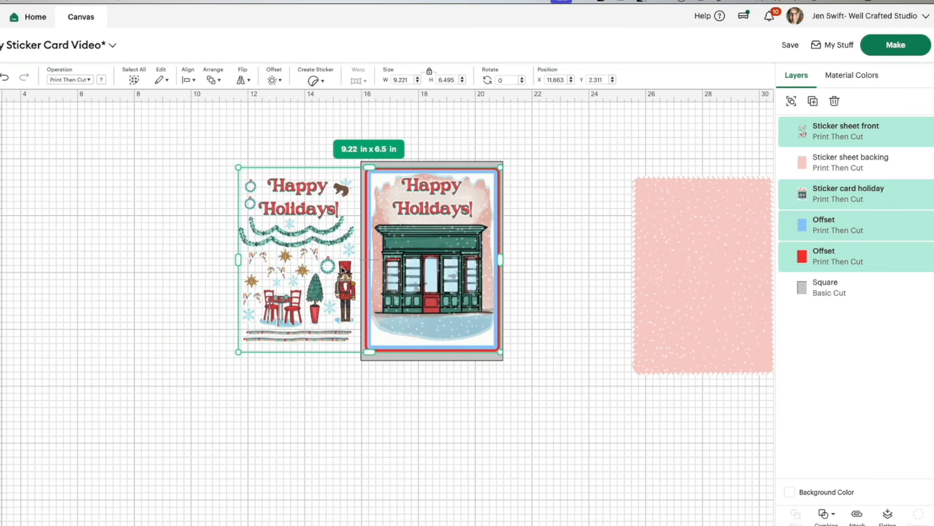
drag(238, 350, 241, 351)
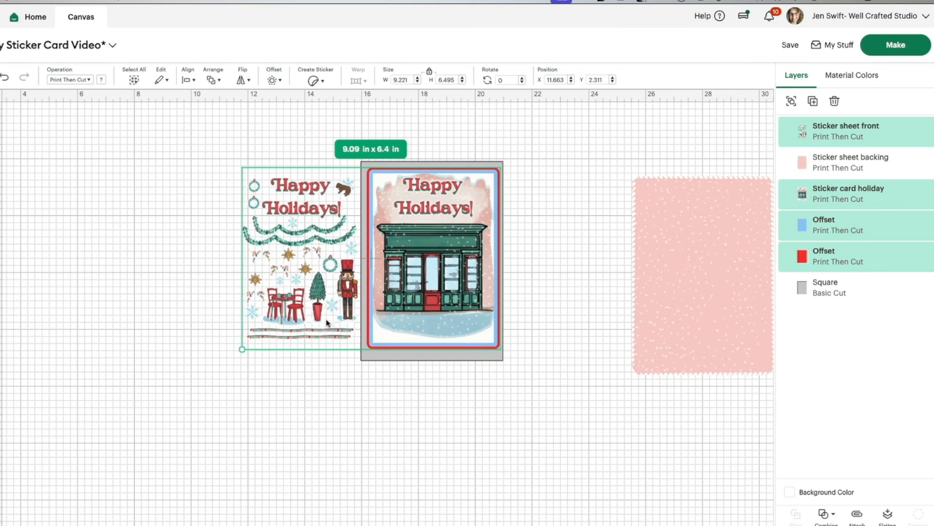
drag(403, 300, 401, 300)
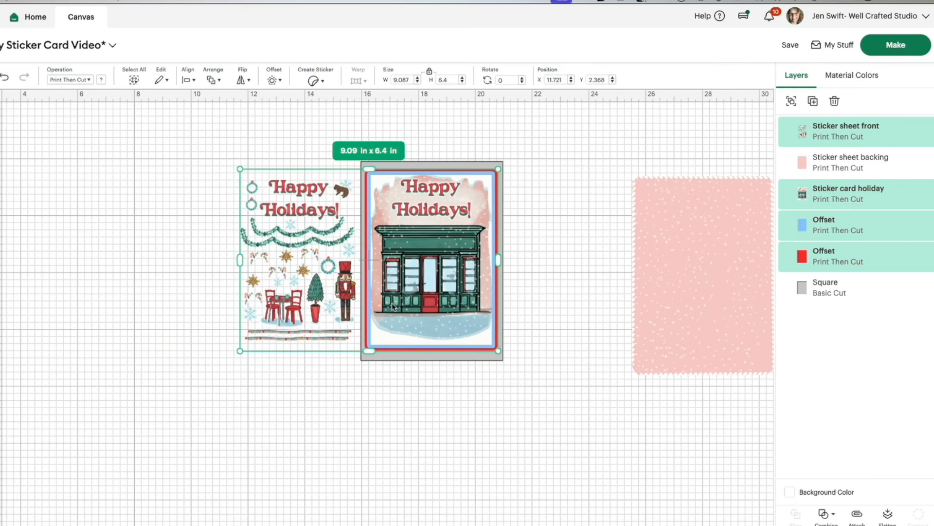
drag(369, 351, 369, 354)
drag(422, 335, 422, 334)
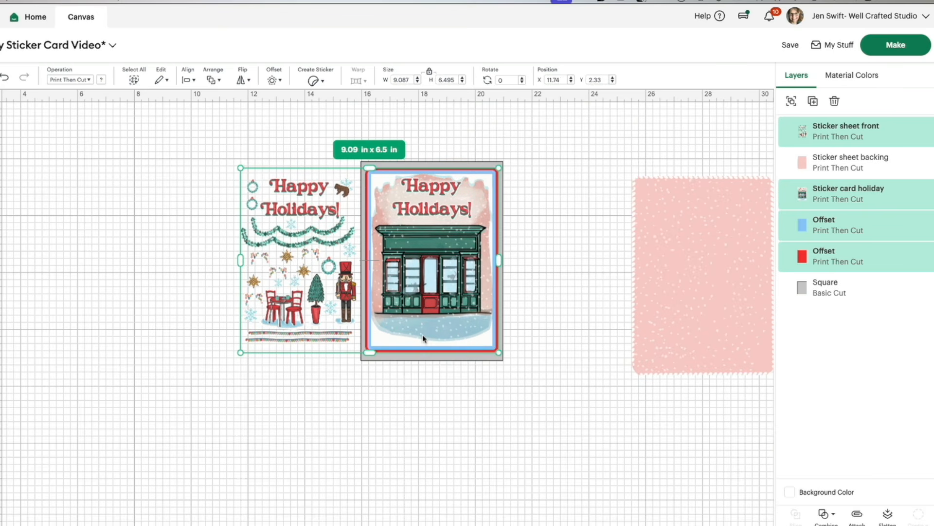
click(541, 285)
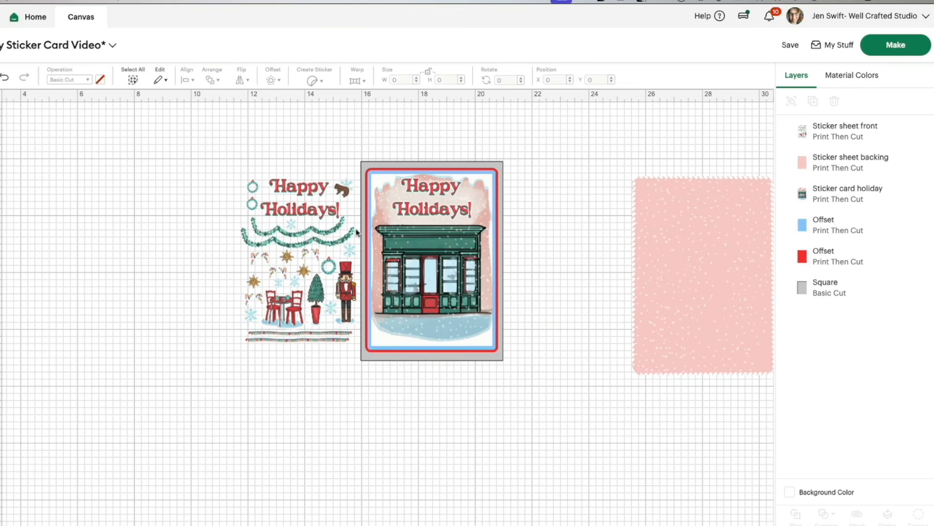
Step: Select the storefront image together with the sticker art and scale both down slightly
click(435, 230)
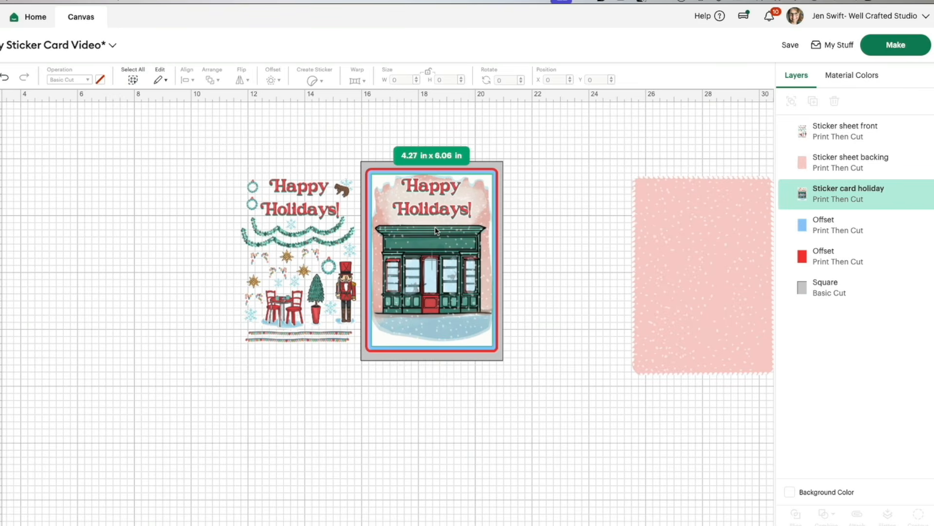
shift+click(316, 239)
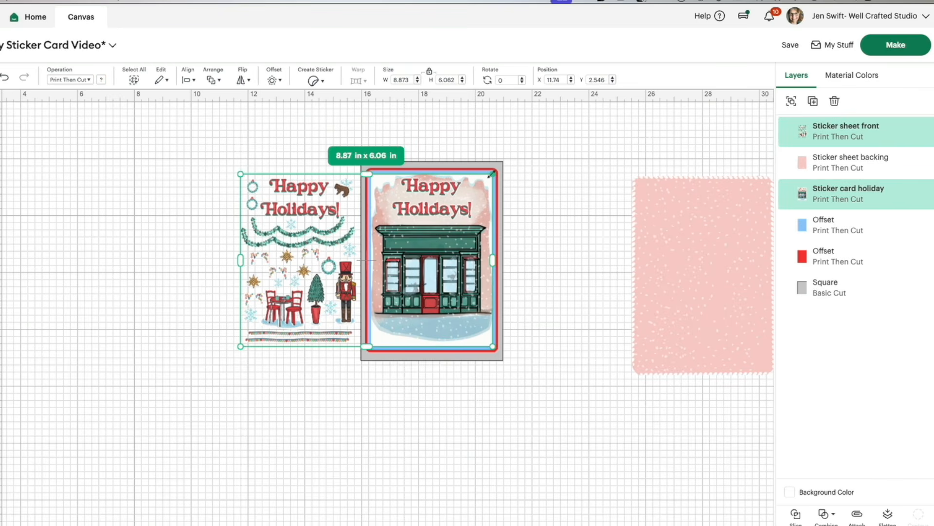
drag(491, 174, 478, 198)
Step: Move the sticker art to the right of the card and place the pink backing behind it
click(536, 195)
drag(263, 222, 599, 229)
drag(744, 248, 655, 236)
Step: Scale the pink sheet backing to about 4.65 x 6.51 in and position it evenly behind the sticker art
drag(682, 167, 682, 175)
drag(613, 364, 581, 361)
key(ctrl+z)
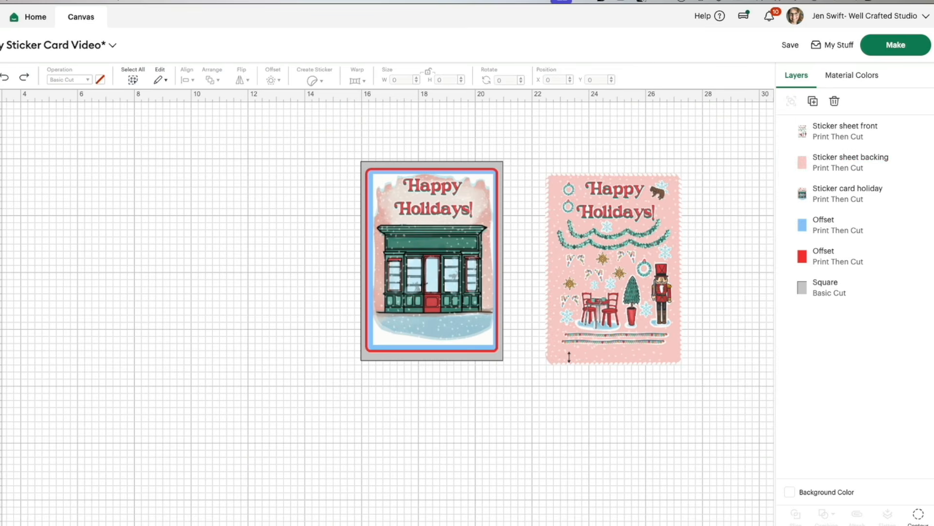
drag(540, 366, 594, 349)
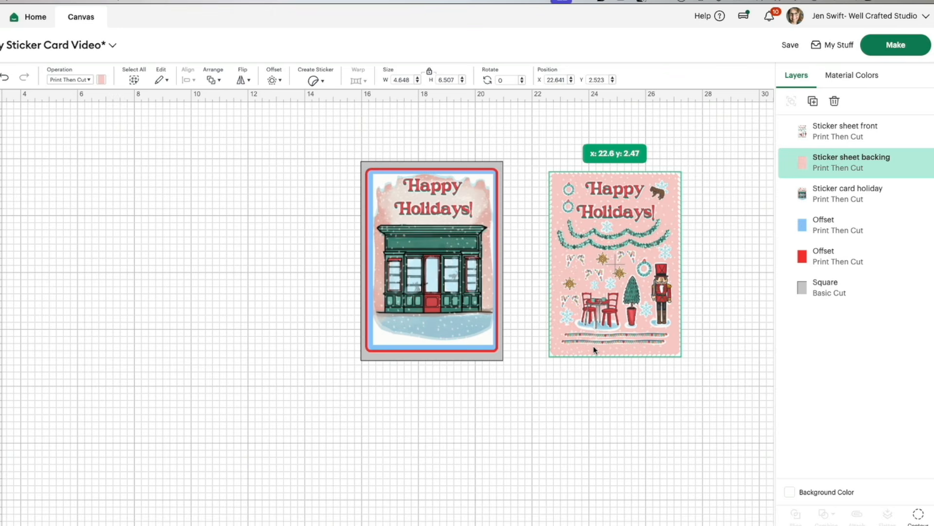
drag(592, 345, 592, 345)
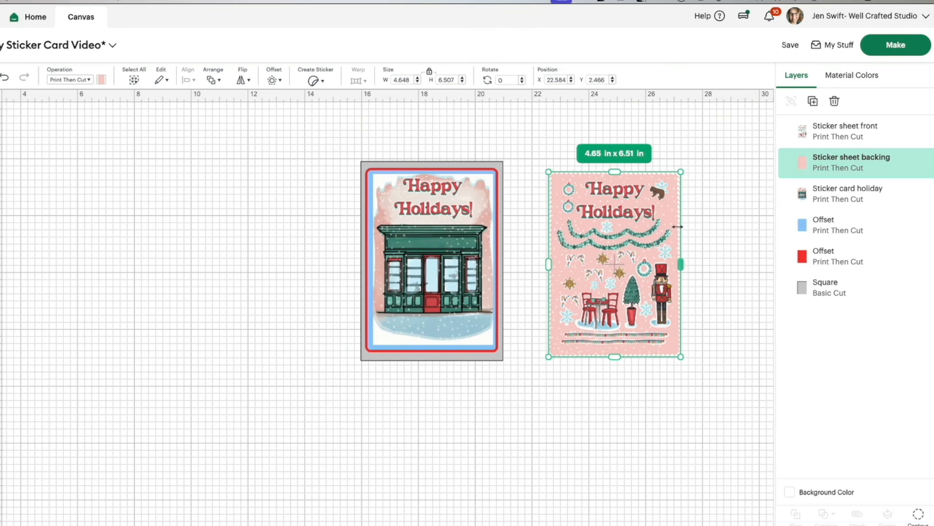
mouse_move(654, 220)
mouse_down()
mouse_move(496, 232)
mouse_move(475, 223)
mouse_move(655, 219)
mouse_up()
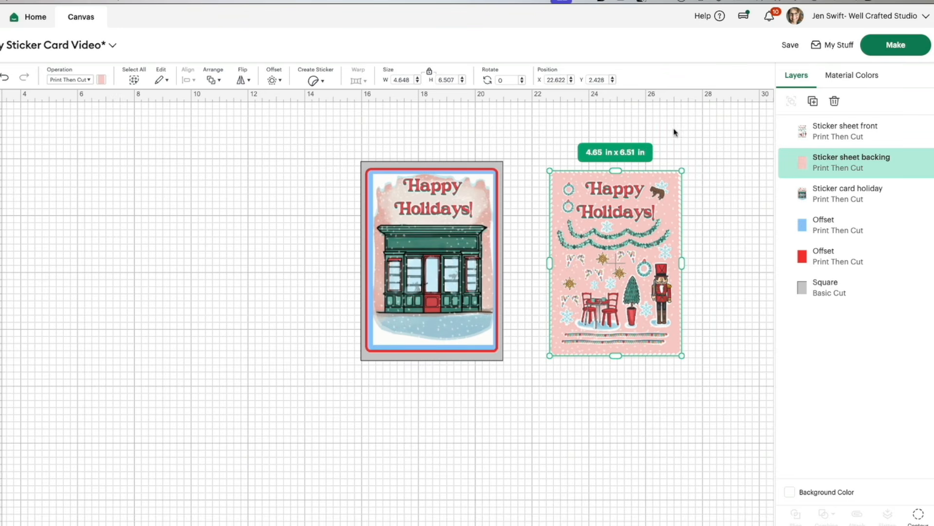
Step: Turn the sticker sheet front into a Kiss Cut sticker with no border
click(606, 226)
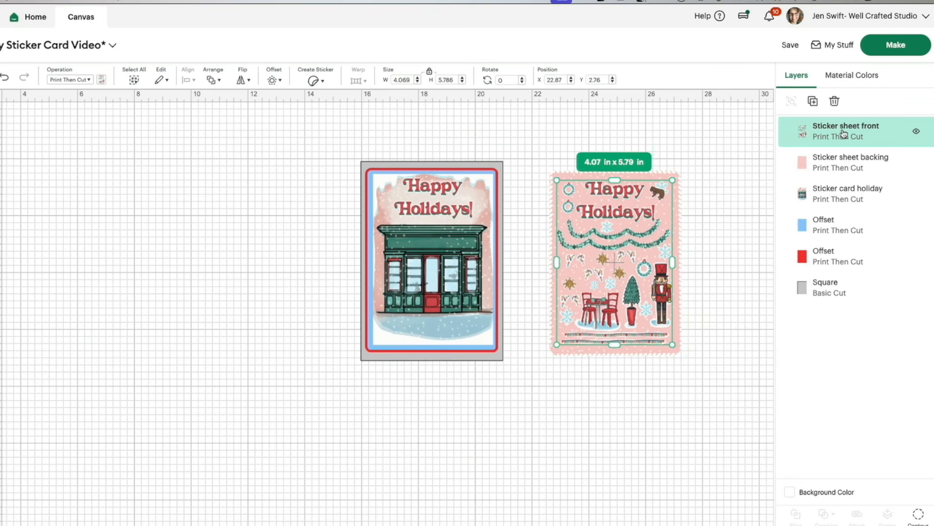
click(322, 84)
click(371, 258)
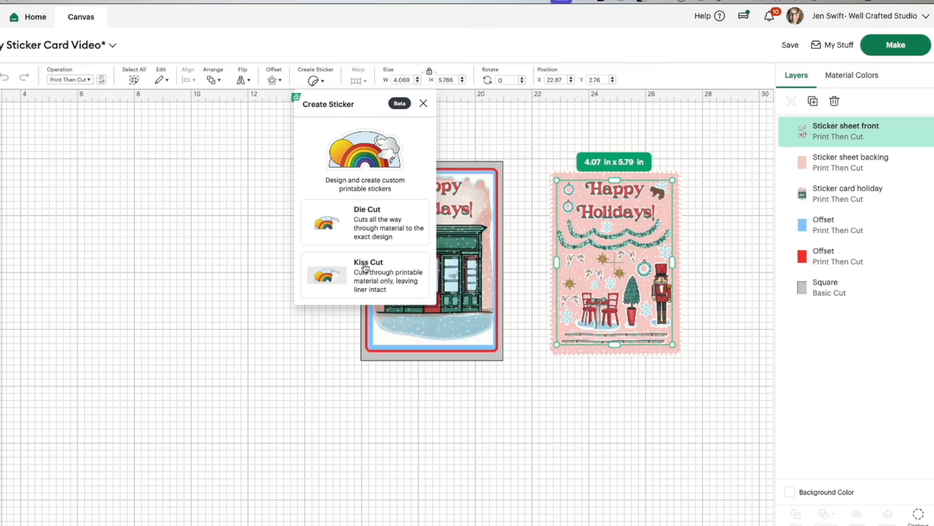
click(365, 267)
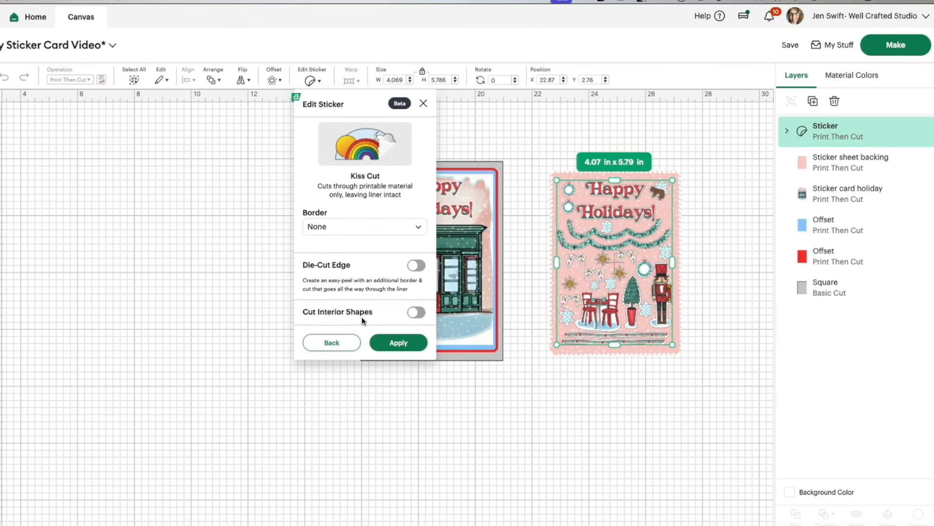
click(410, 343)
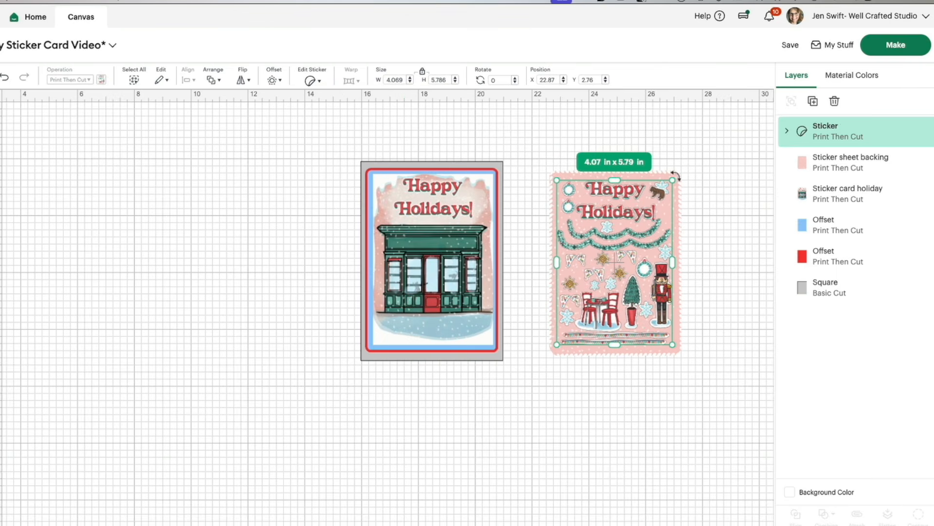
Step: Turn the pink sticker sheet backing into a Die Cut sticker with no border
click(655, 175)
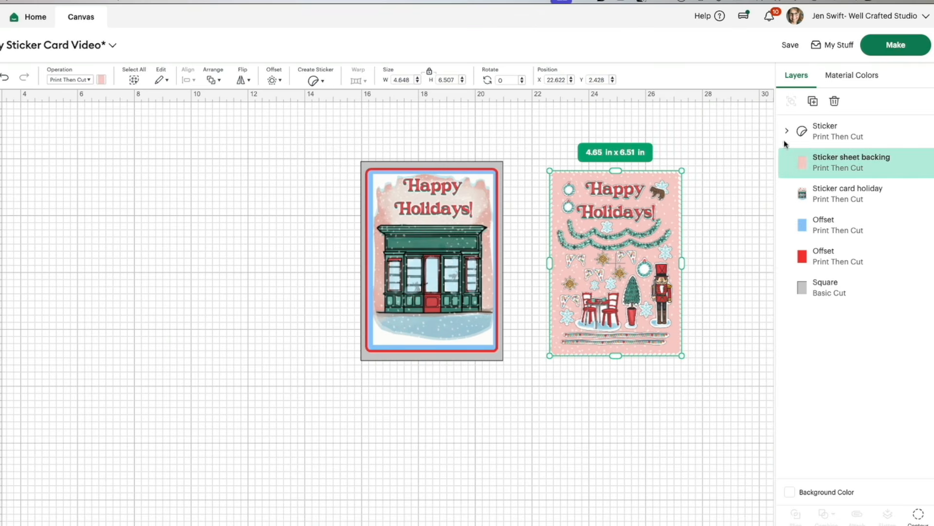
click(314, 81)
click(343, 228)
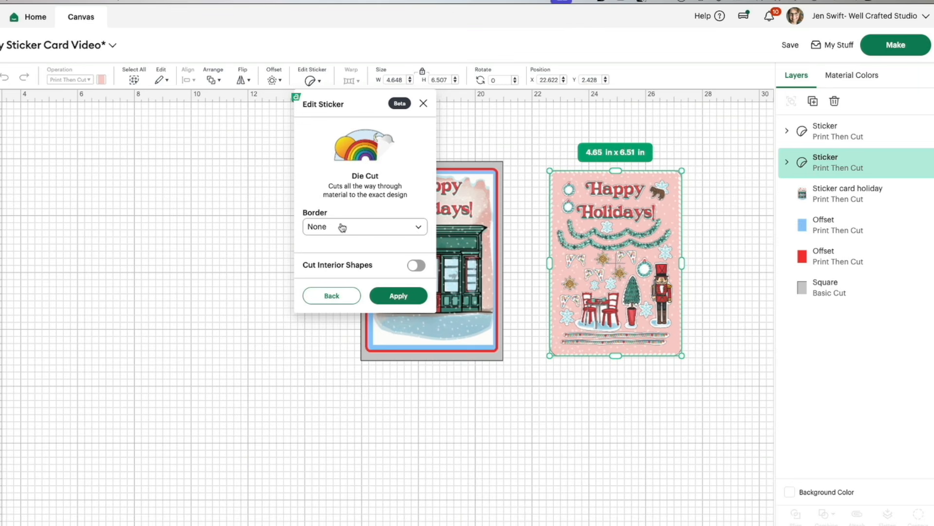
click(397, 296)
Step: Center the kiss-cut sticker art and the die-cut backing on each other and attach them
drag(719, 147, 650, 213)
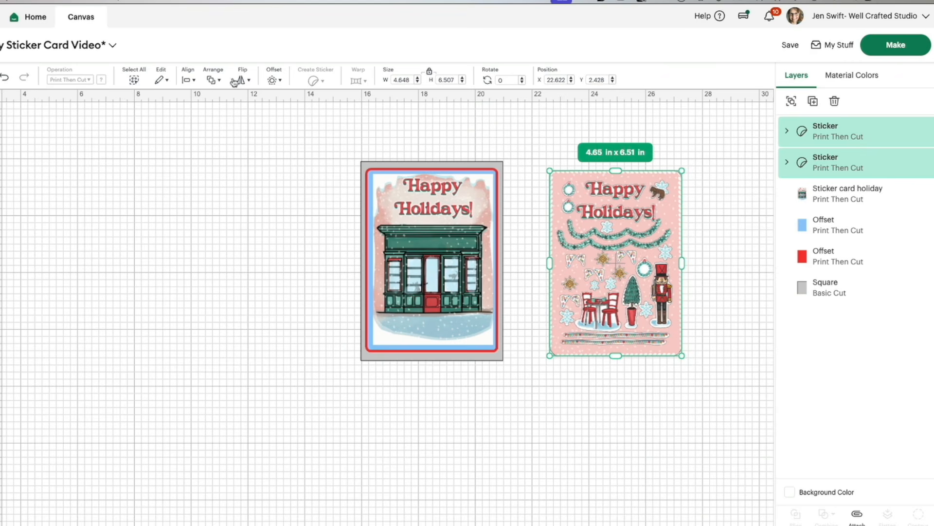
click(192, 81)
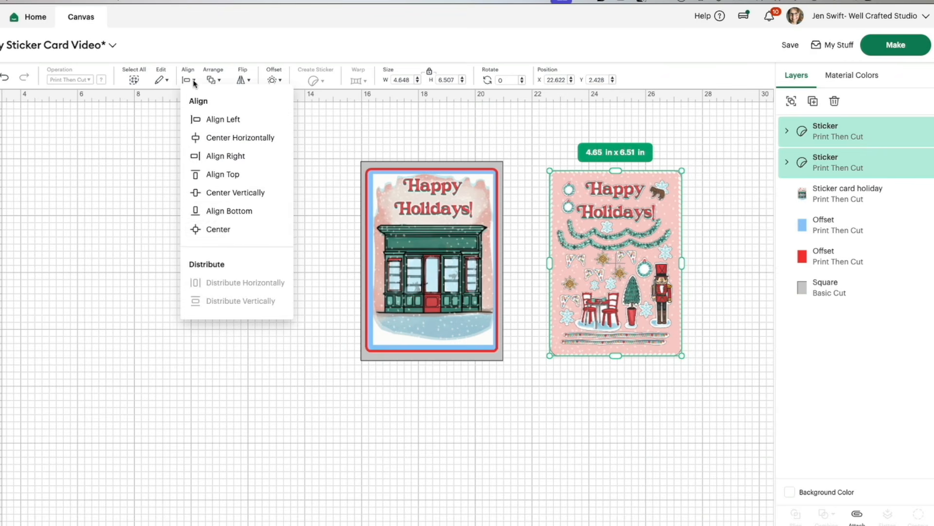
click(228, 235)
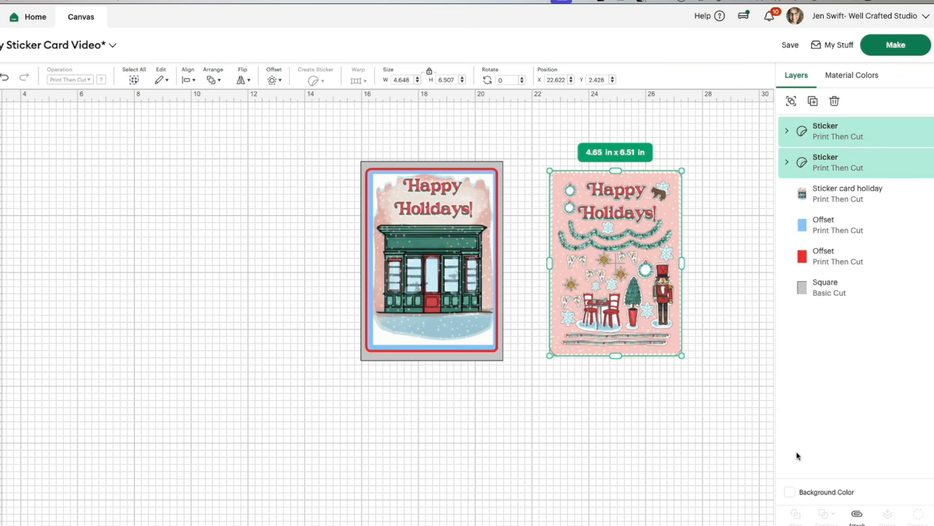
click(857, 515)
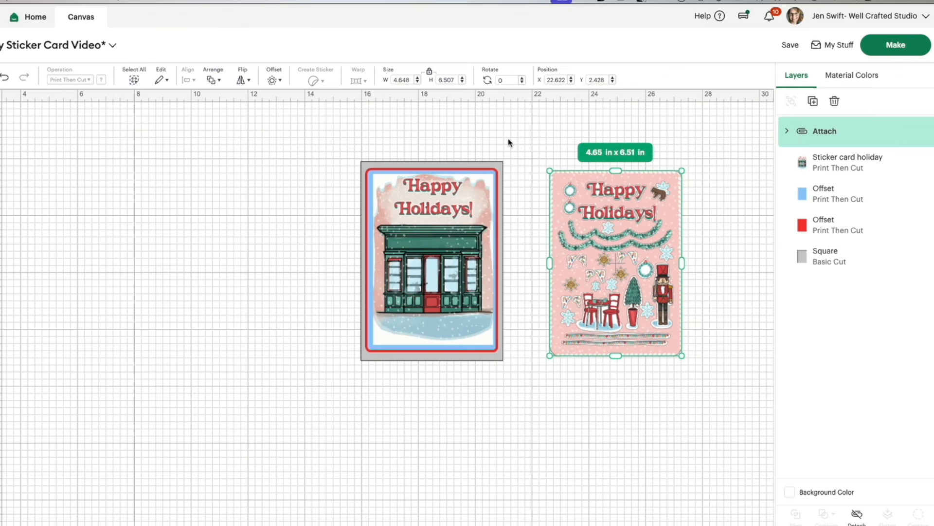
Step: Move the attached sticker sheet to the empty canvas area on the other side of the card
click(498, 166)
drag(606, 191, 136, 162)
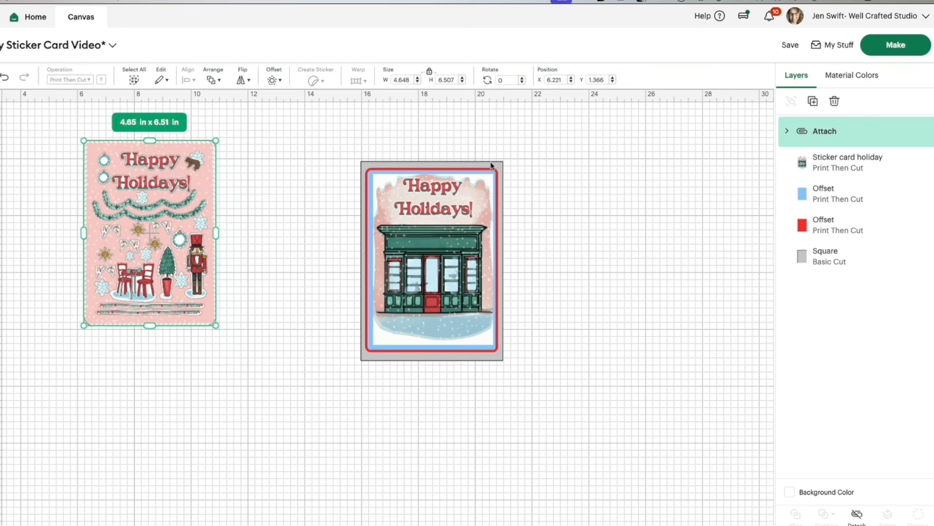
Step: Widen the grey card base square to 10 in while keeping its 7 in height, and recolor it white
click(485, 167)
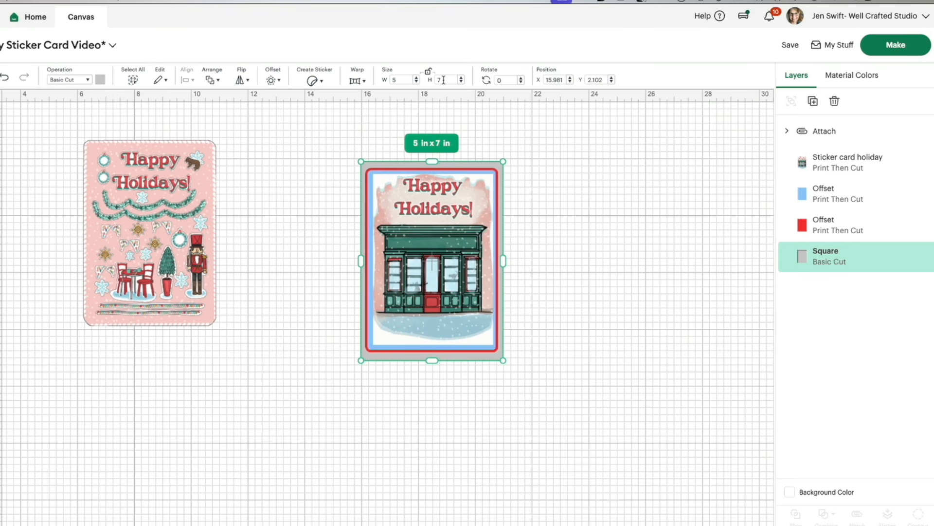
click(405, 80)
key(Return)
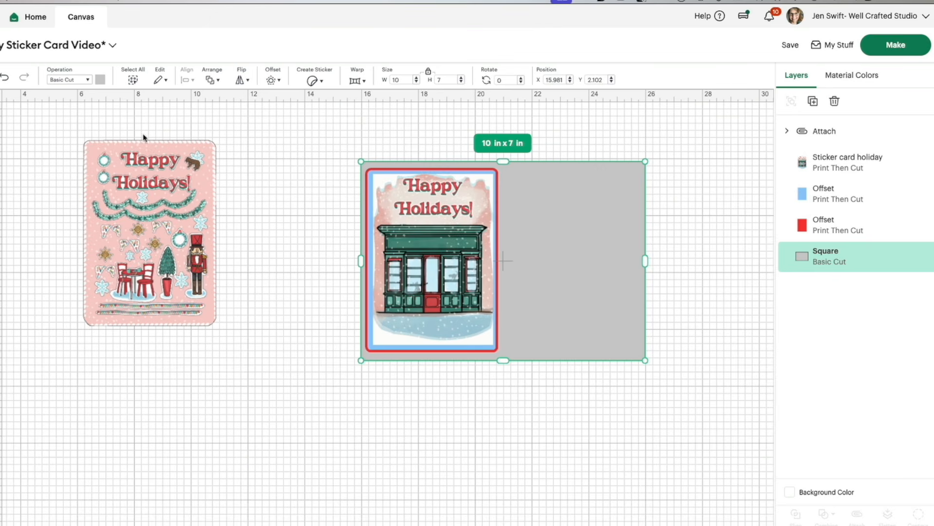
click(100, 79)
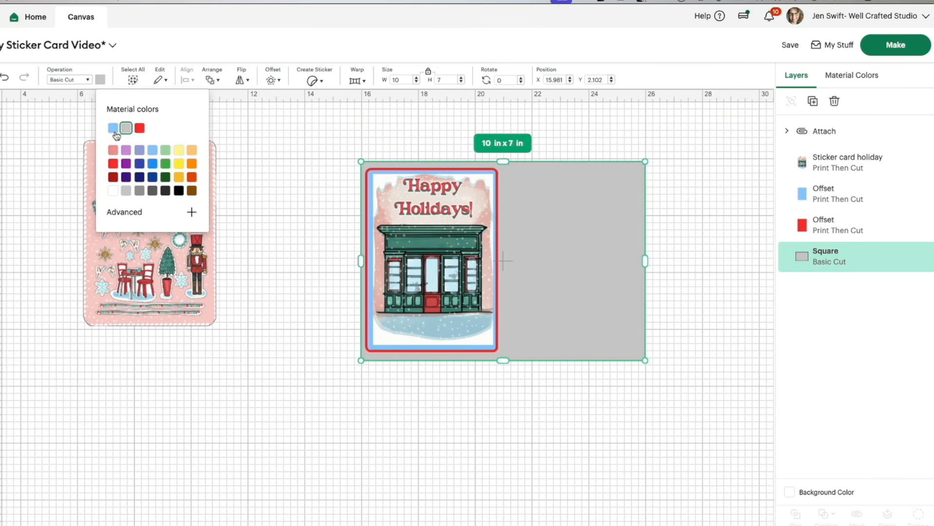
click(112, 190)
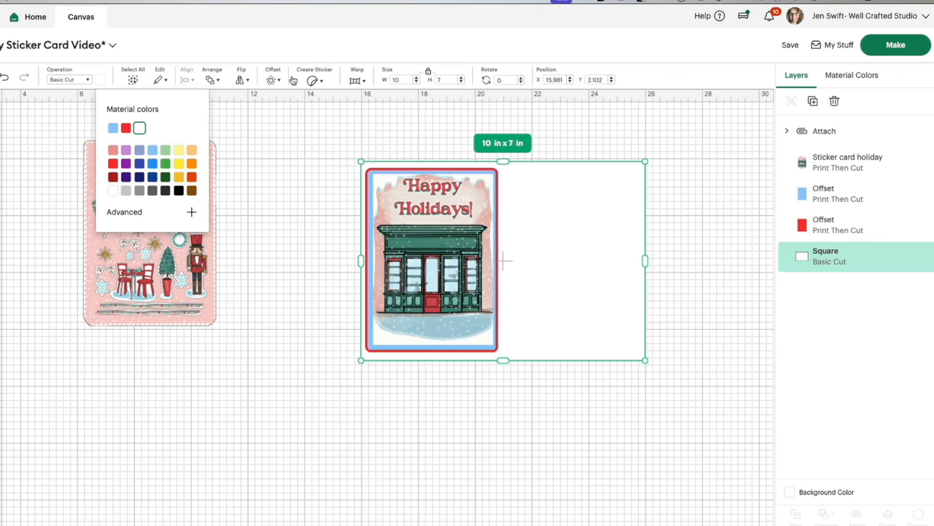
Step: Add a score line shape to the canvas and set its height to 7 in
click(261, 120)
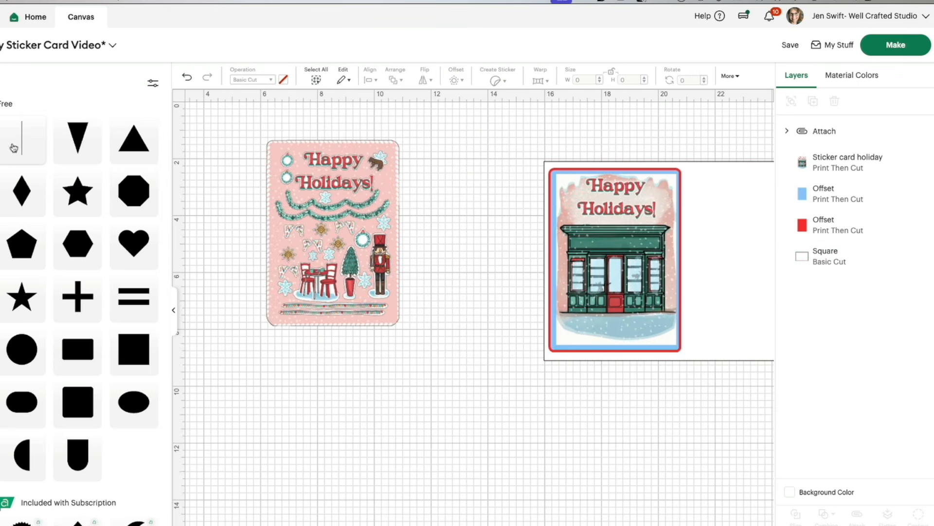
click(23, 141)
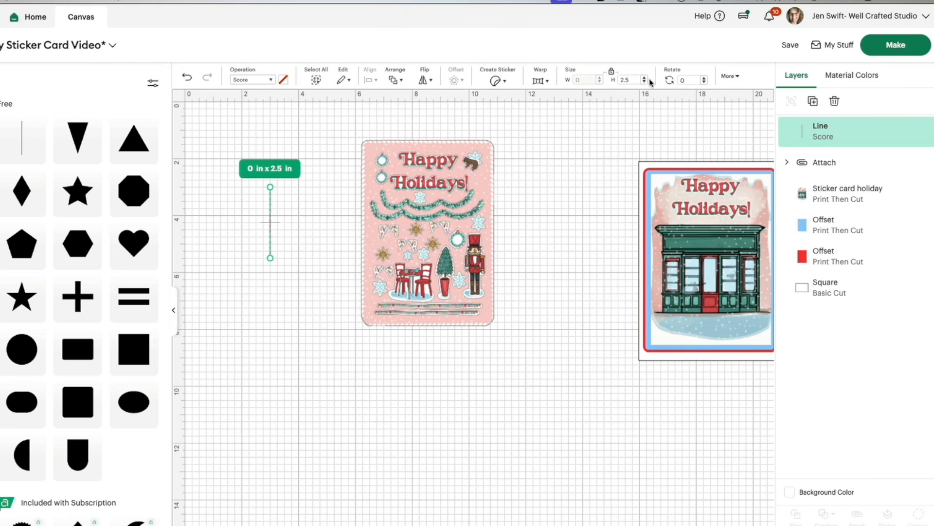
drag(631, 80, 611, 84)
text(7)
key(Return)
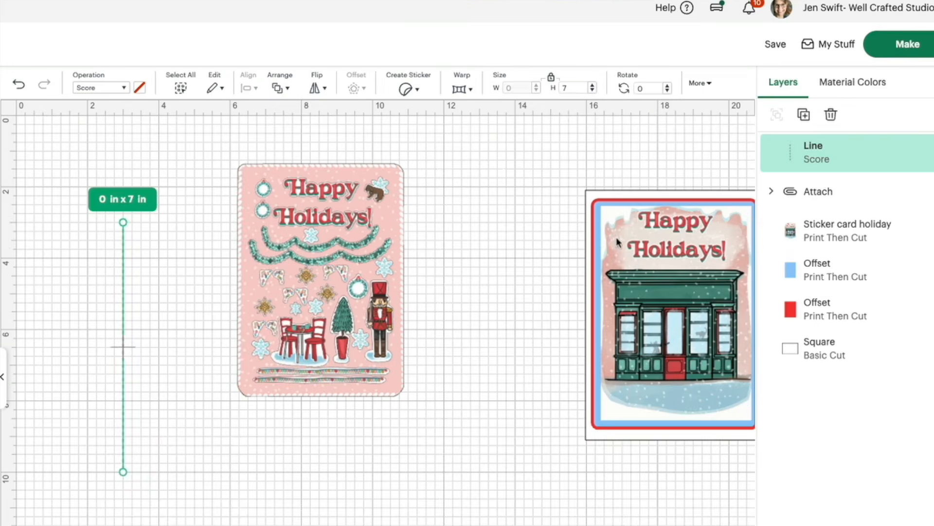
Step: Pull the white card base out from behind the card front to the score line, moving the sticker sheet out of the way
click(613, 191)
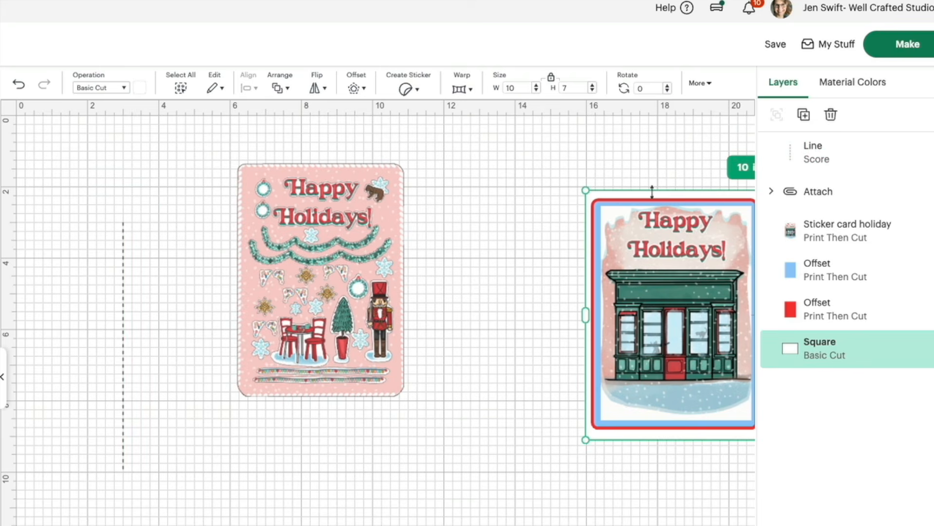
drag(666, 200, 187, 416)
drag(317, 165, 562, 118)
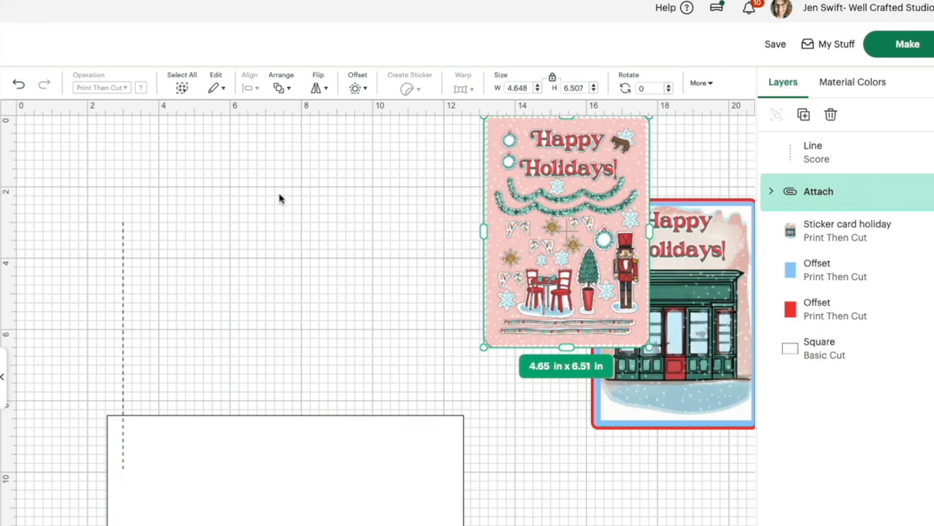
drag(124, 416, 122, 229)
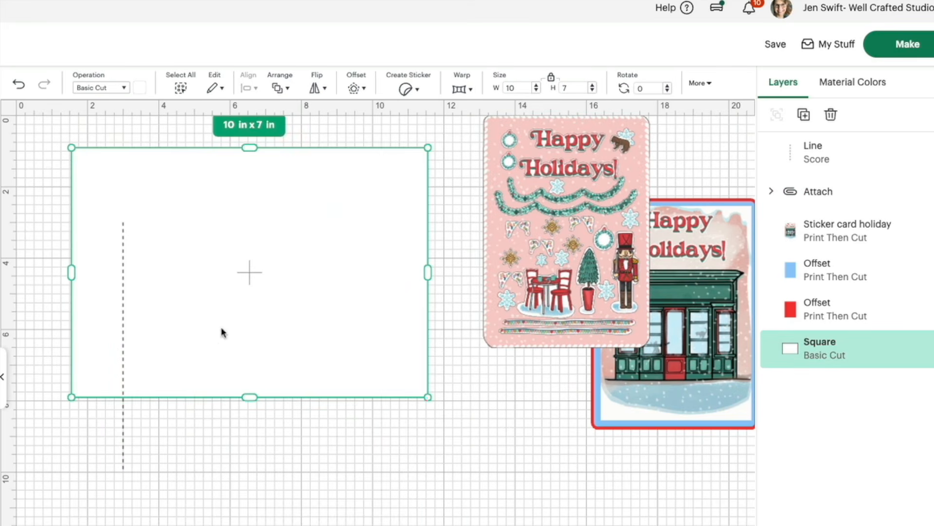
Step: Center the score line on the white card base and attach the two together
shift+click(123, 448)
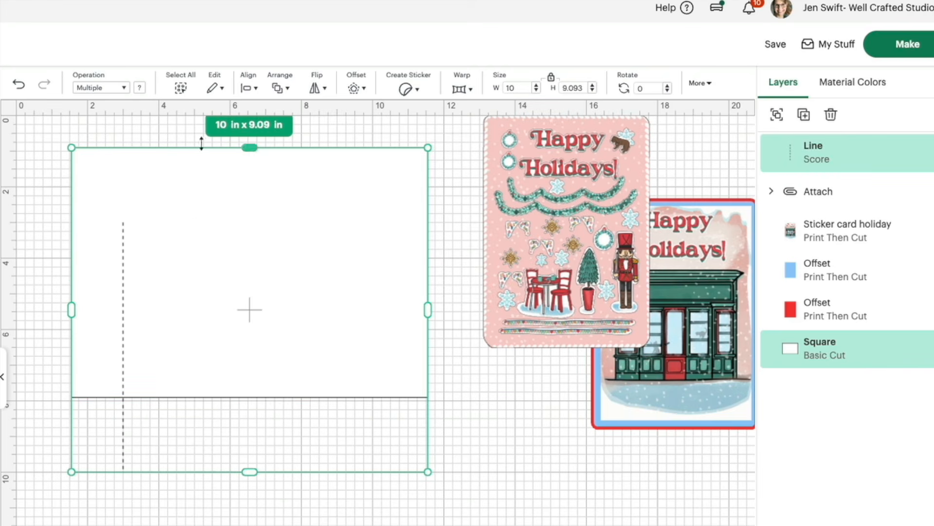
click(248, 87)
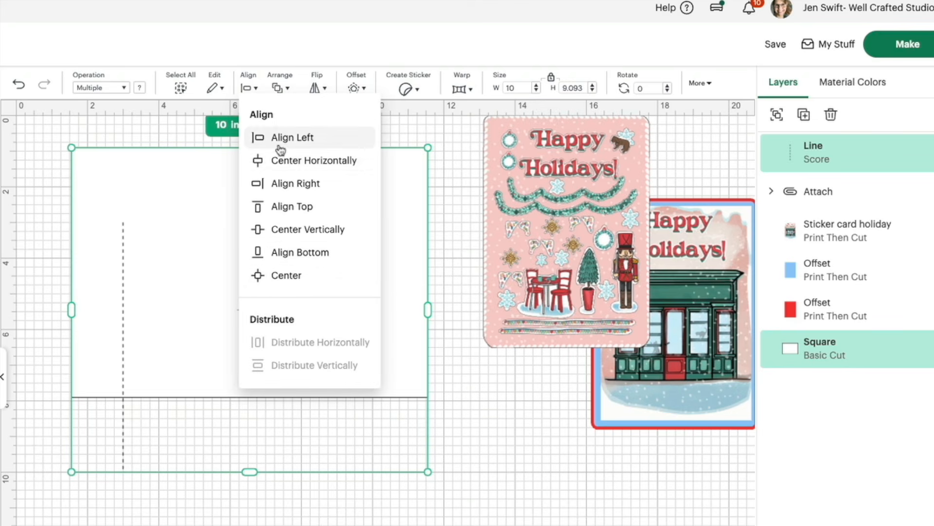
click(285, 164)
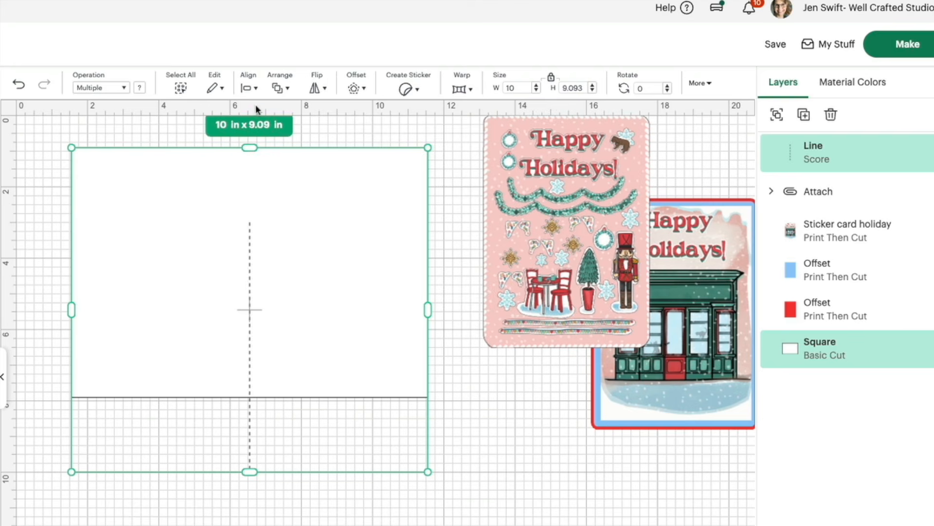
click(247, 89)
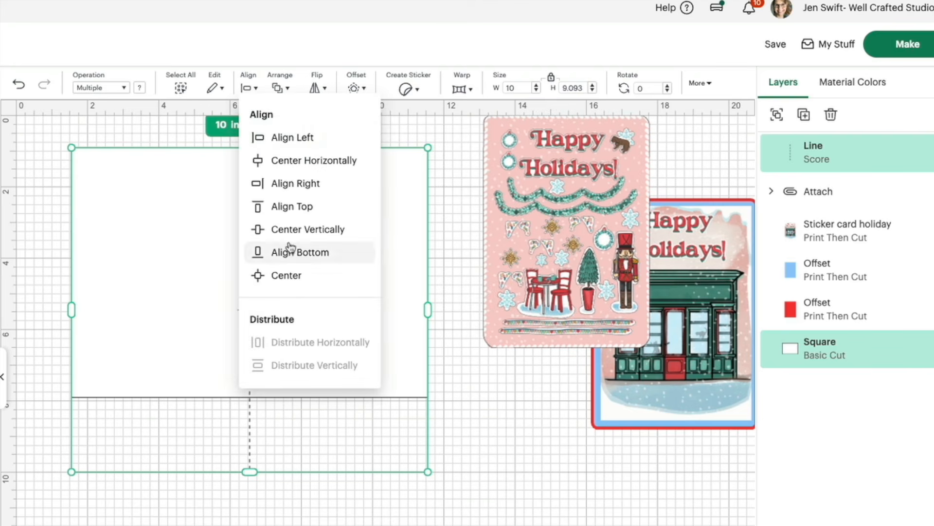
click(287, 275)
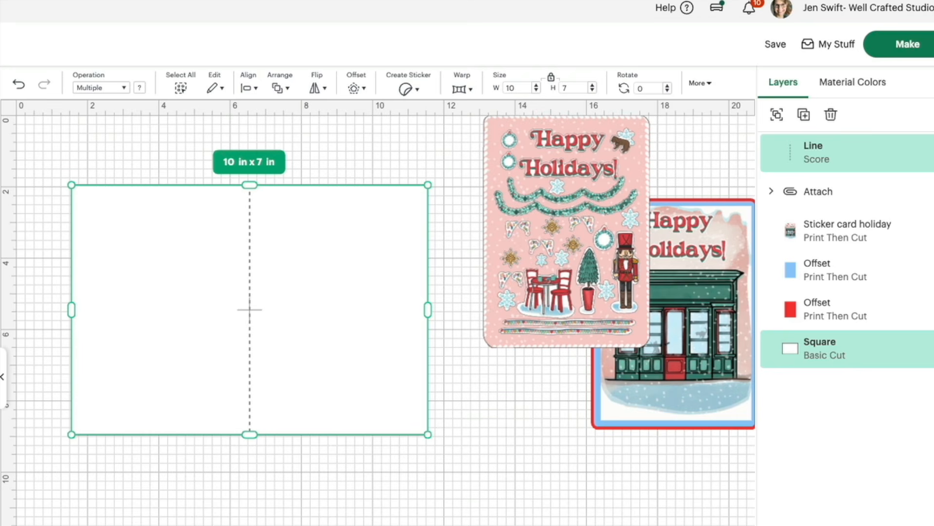
key(ctrl+alt+a)
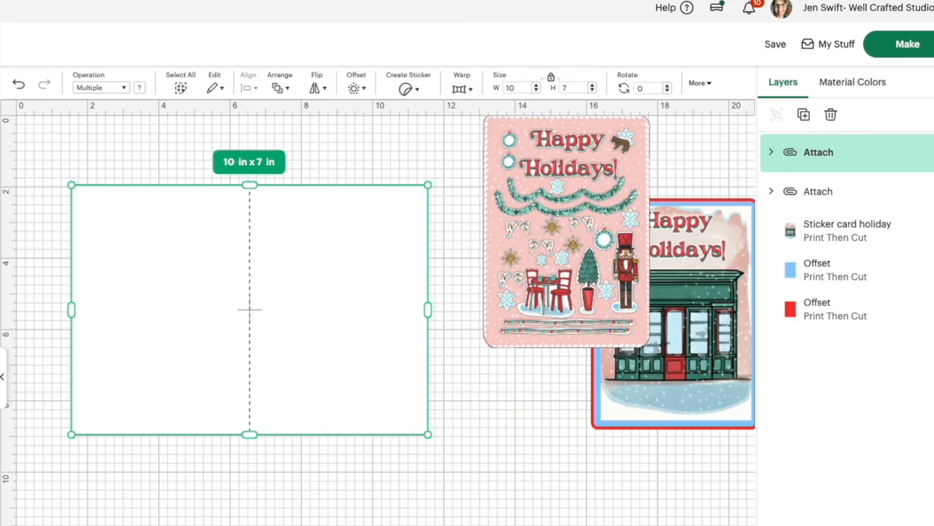
Step: Move the card art and its two offset mats onto the base's right half, and order the attached base behind them
click(370, 477)
drag(510, 280, 479, 291)
drag(705, 290, 363, 288)
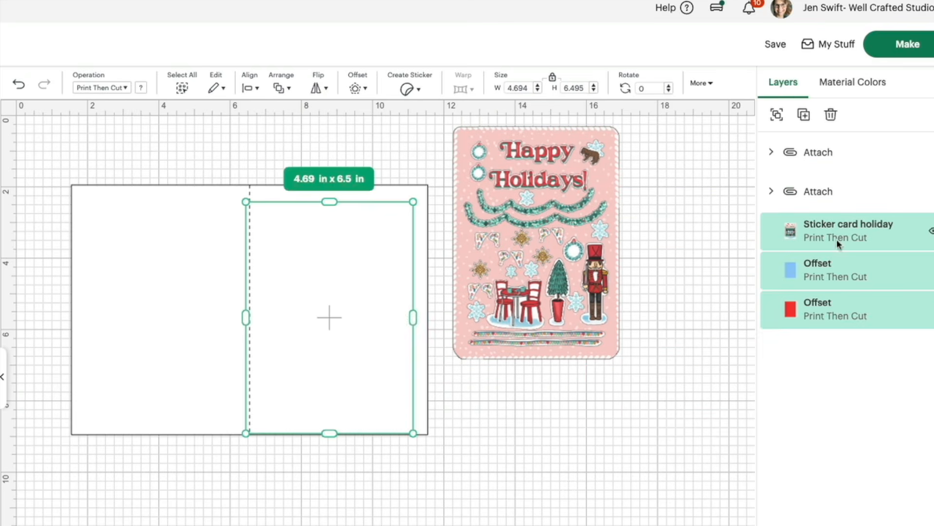
drag(854, 158, 810, 390)
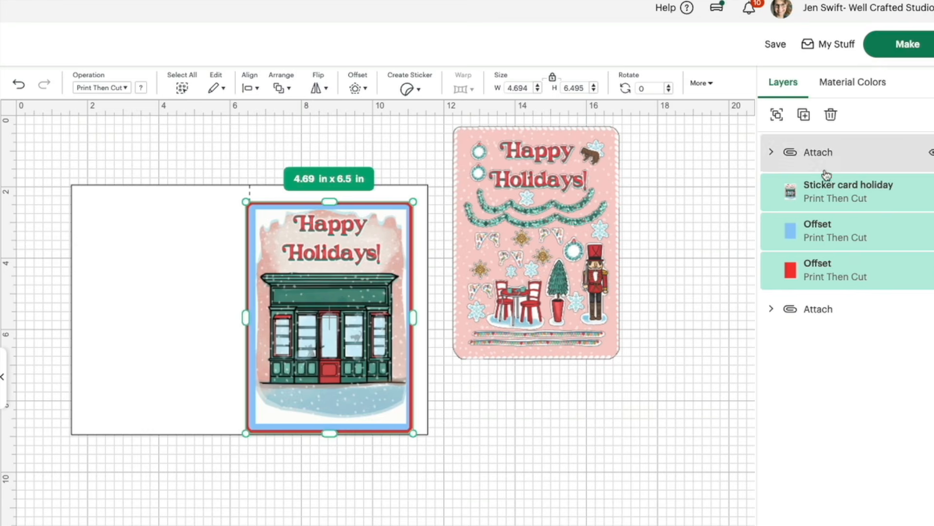
Step: Position the card front evenly within the right panel of the card base and place the sticker sheet beside the card
drag(328, 387, 336, 381)
click(434, 460)
drag(307, 332, 349, 346)
click(448, 422)
drag(476, 289, 467, 355)
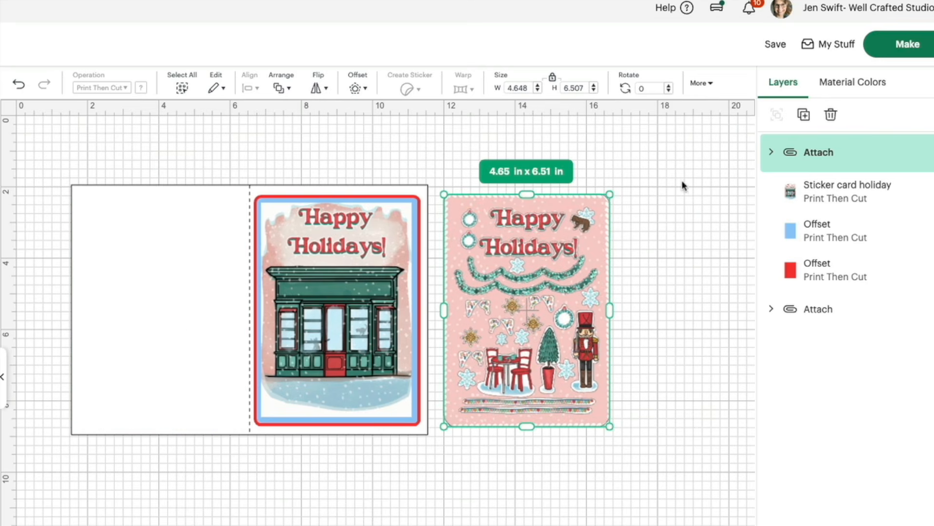
Step: Save the project under its existing name
click(776, 44)
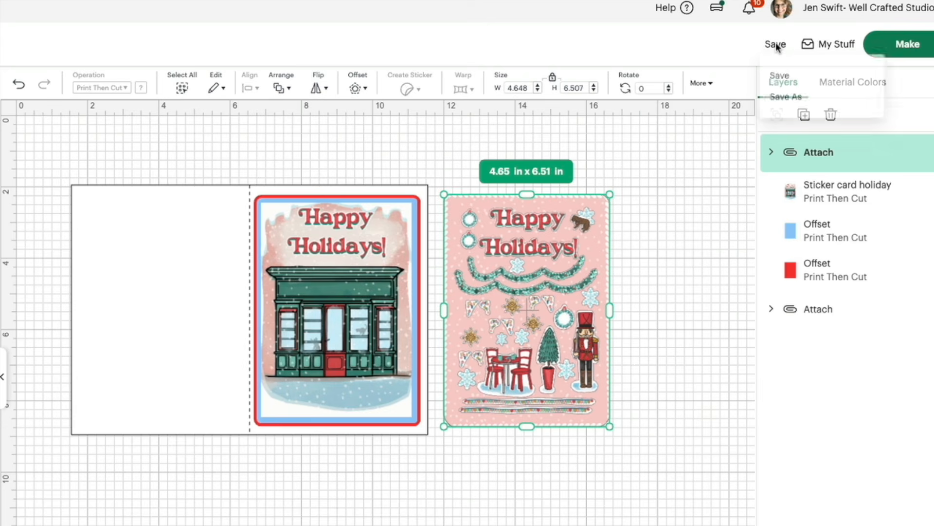
click(781, 79)
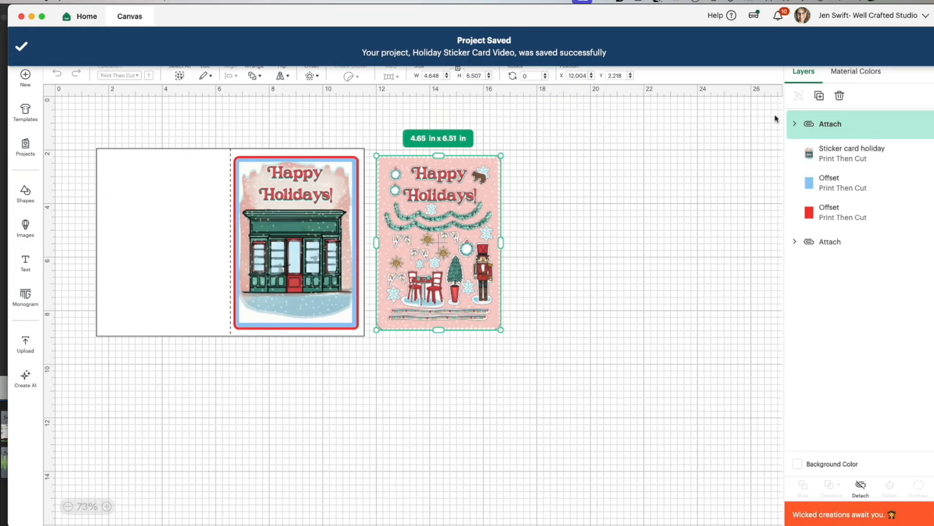
Step: Preview how the project is divided across the cutting mats and their operations, and return to the canvas
click(895, 42)
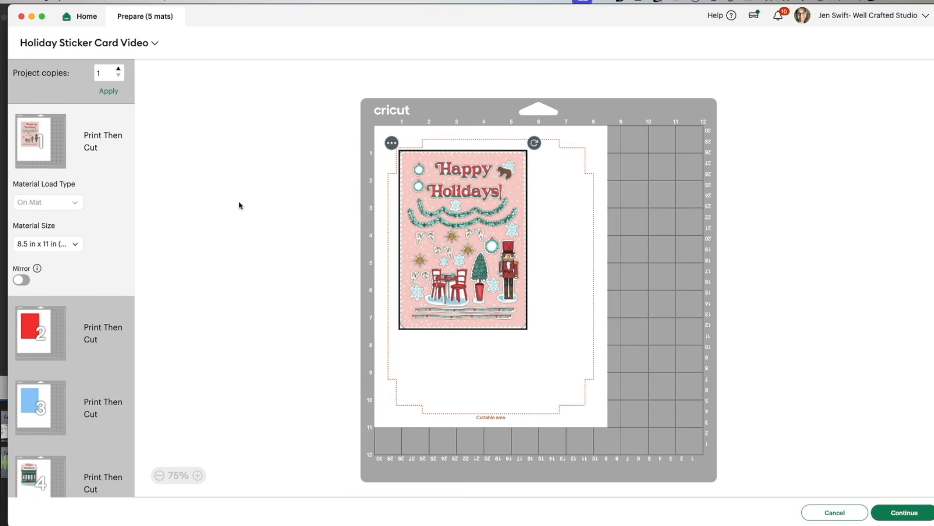
scroll(63, 381, down, 5)
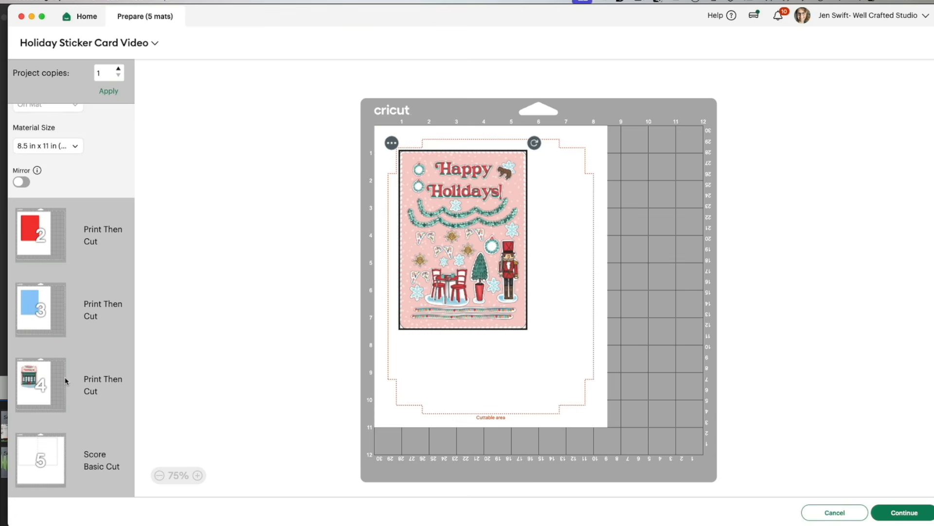
scroll(65, 380, up, 3)
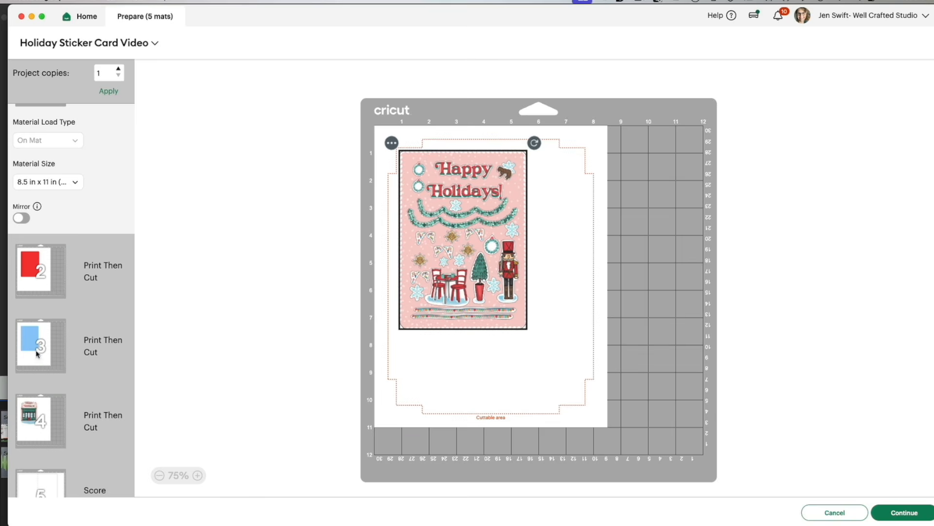
click(844, 514)
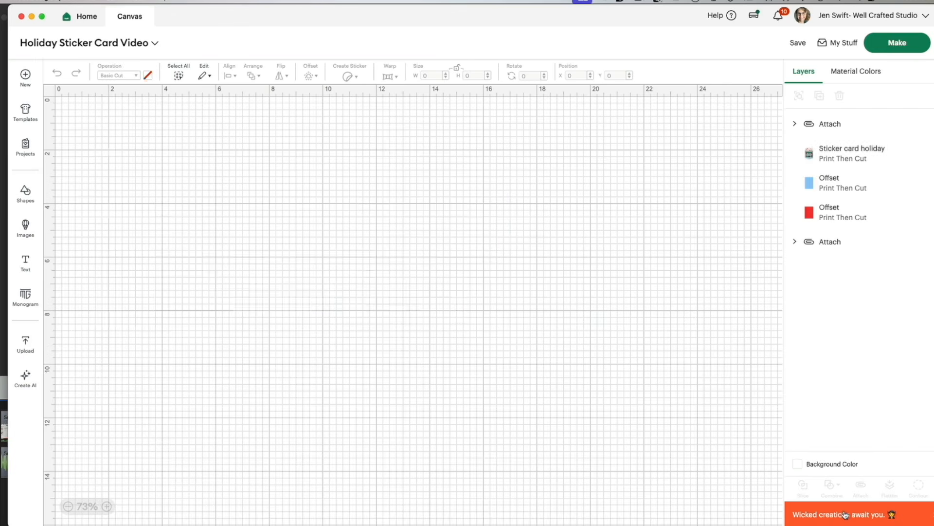
Step: Change the operation of the blue and red offset mats from Print Then Cut to Basic Cut
click(871, 177)
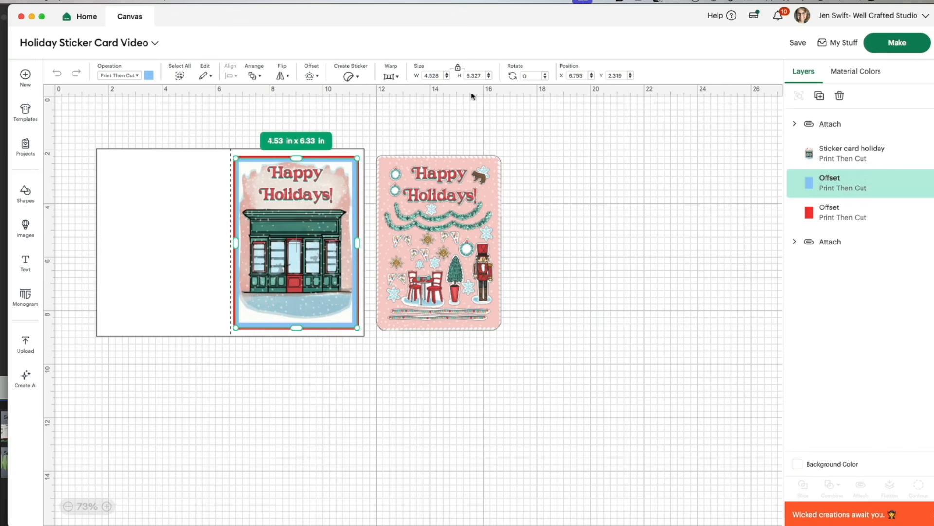
click(122, 76)
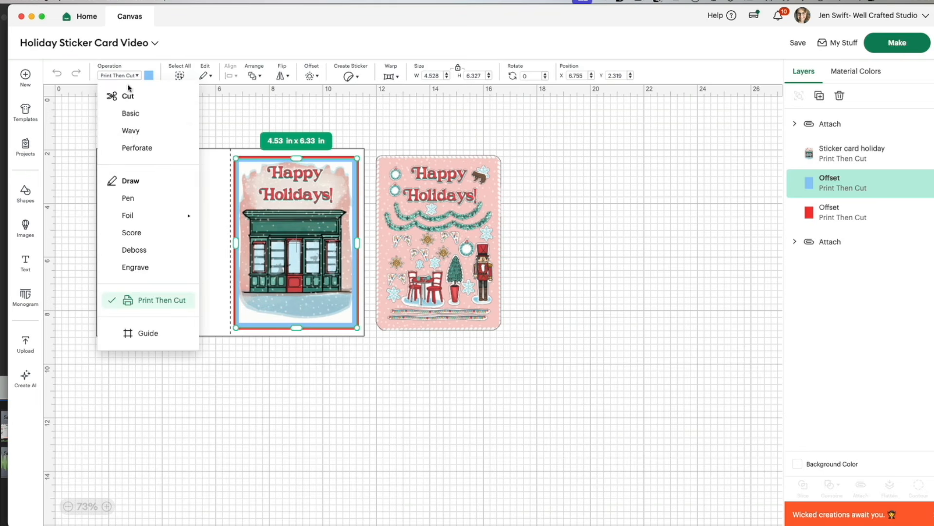
click(131, 115)
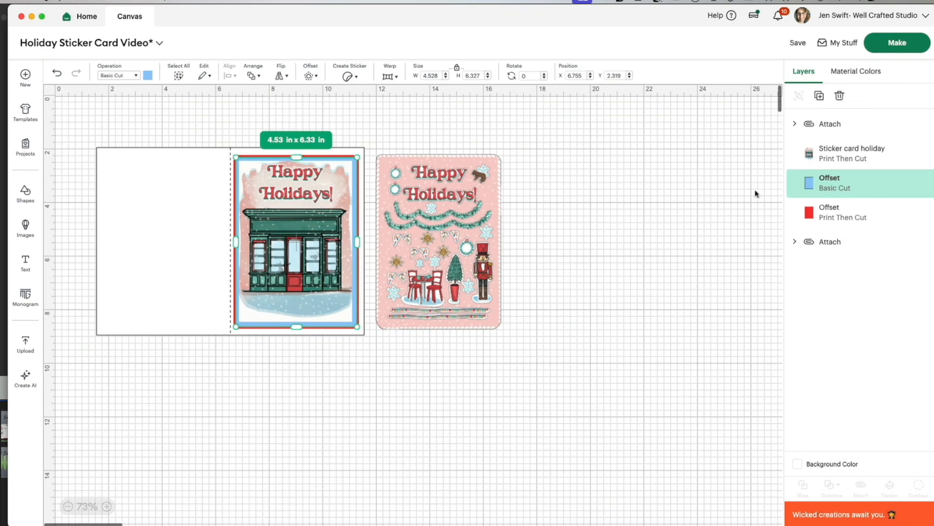
click(826, 214)
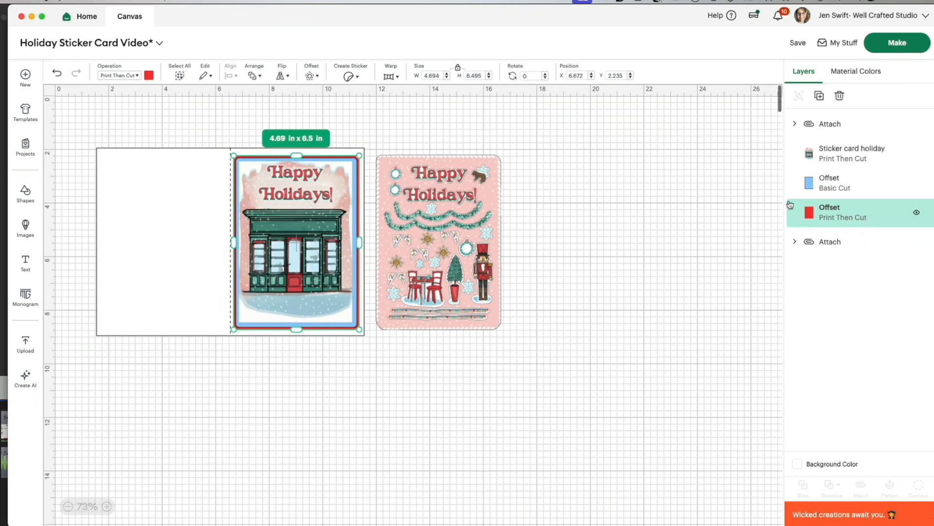
click(121, 78)
click(127, 115)
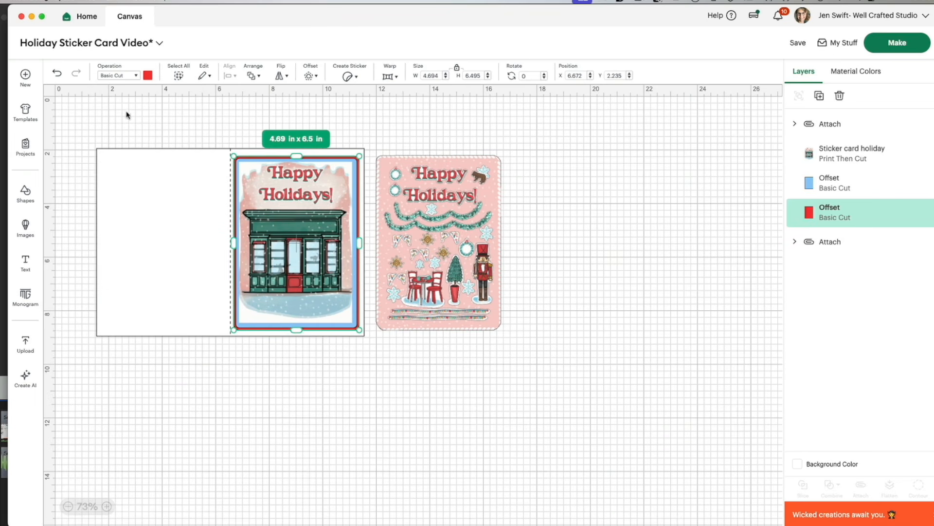
click(621, 167)
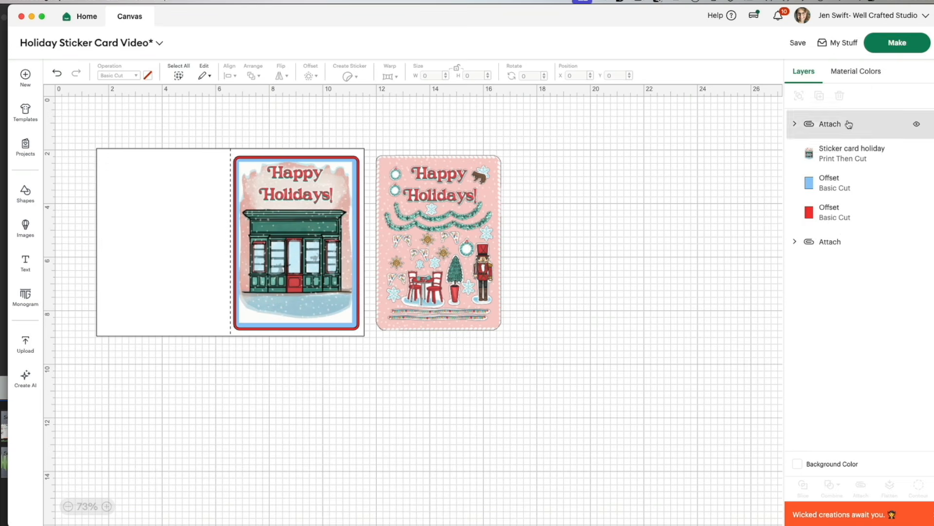
Step: Check the layers and operations inside the attached card base and the attached sticker sheet
click(796, 245)
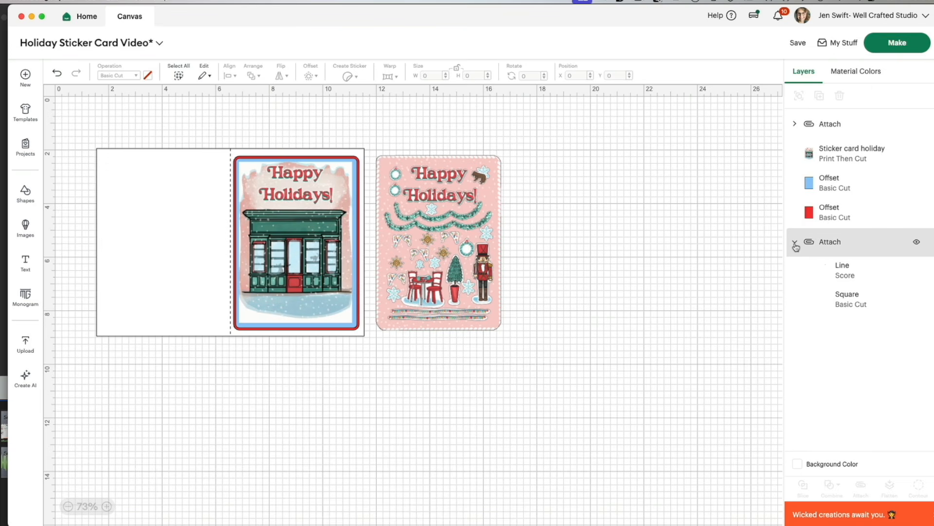
click(796, 244)
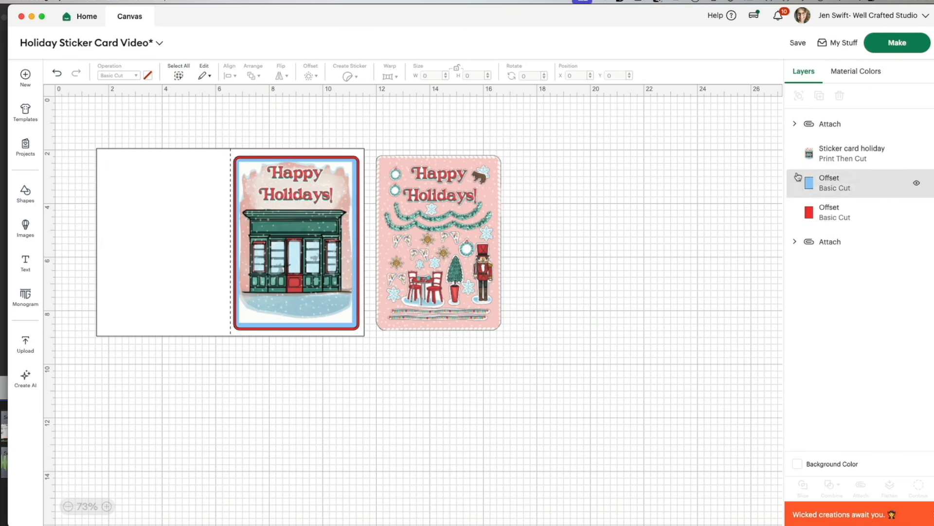
click(796, 125)
click(796, 125)
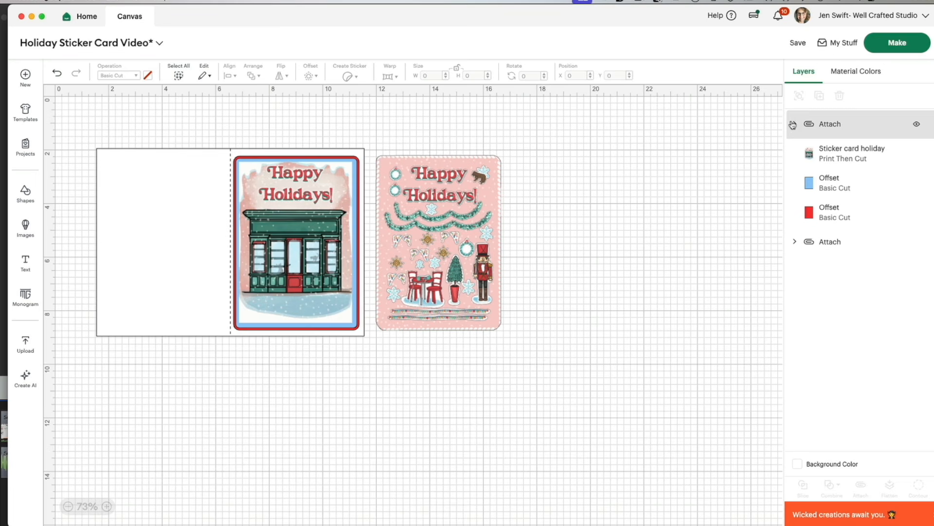
Step: Save the project under its existing name and start preparing its mats for making
click(797, 44)
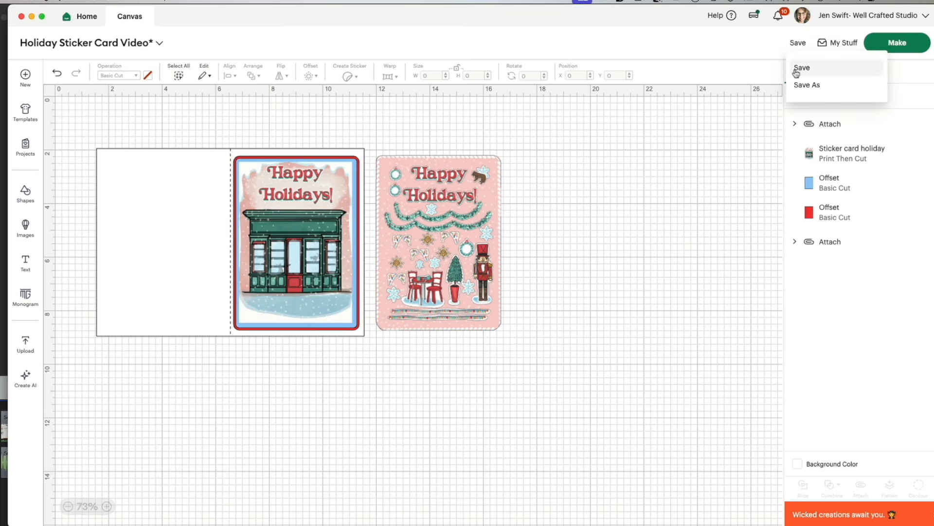
click(800, 68)
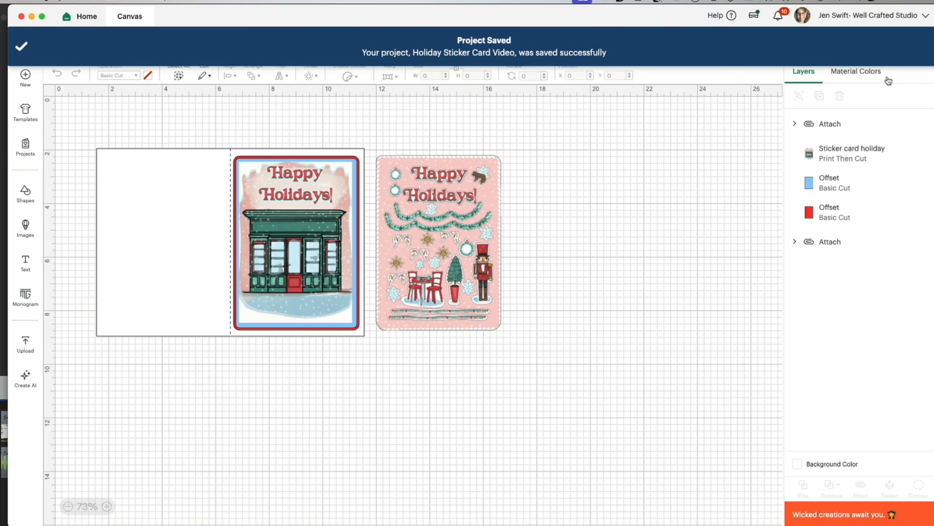
click(894, 43)
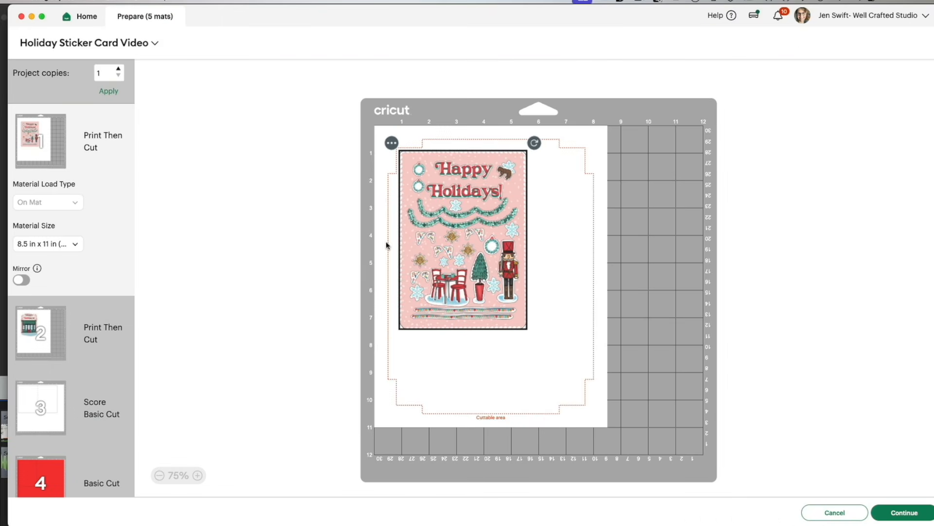
Step: Set the material size of the scored card base mat to 8.5 in x 11 in (Letter)
scroll(95, 370, down, 3)
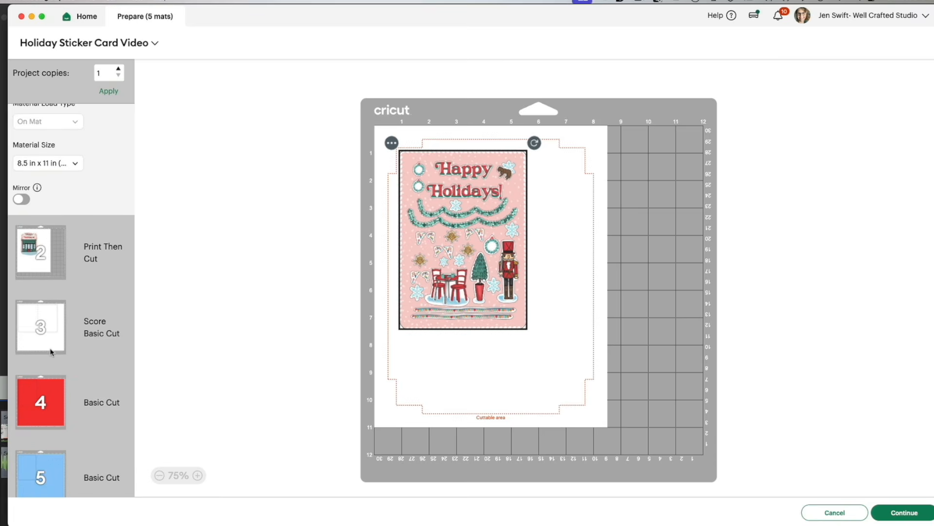
click(51, 350)
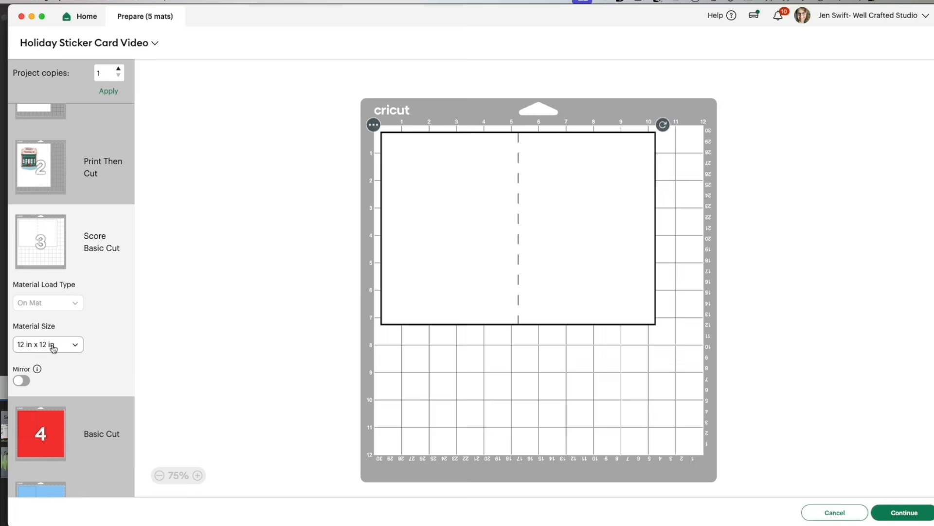
click(53, 347)
scroll(47, 389, up, 5)
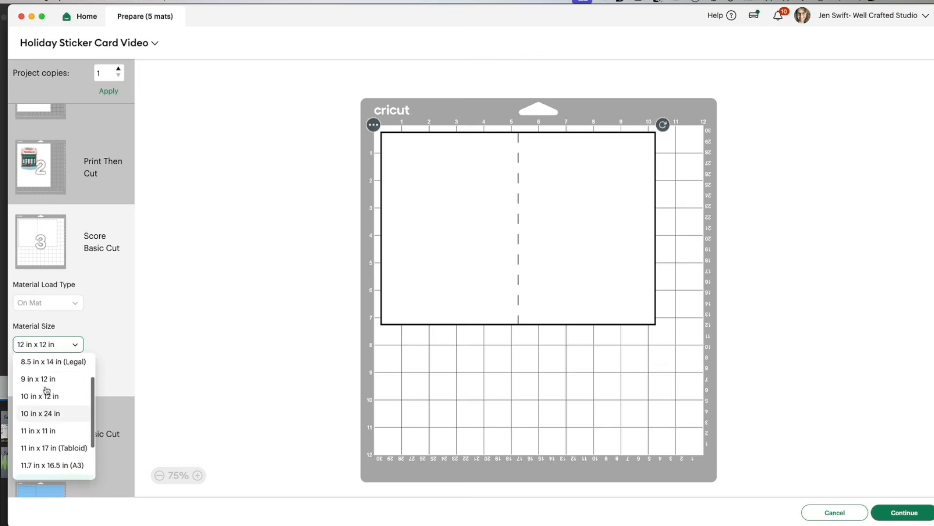
scroll(47, 389, up, 2)
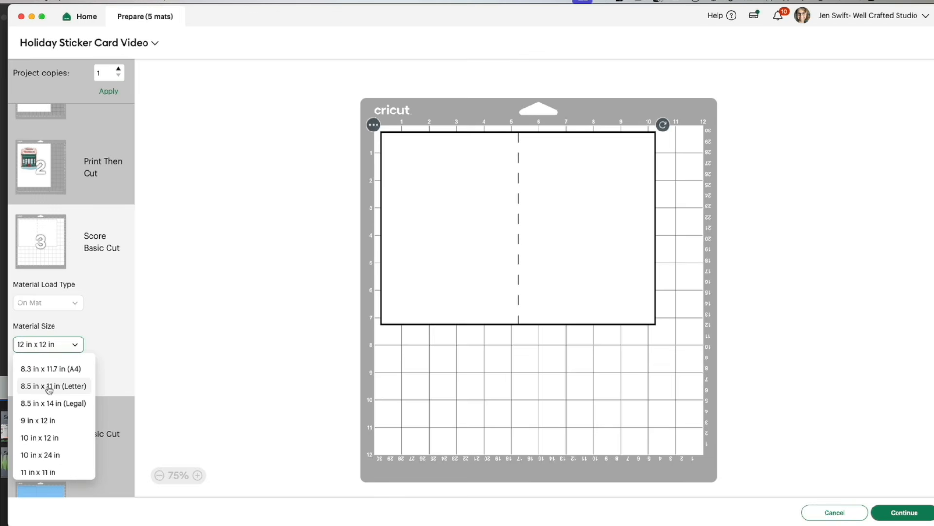
click(47, 385)
Step: Set the material size of the red Basic Cut mat to 8.5 in x 11 in (Letter)
scroll(47, 387, down, 2)
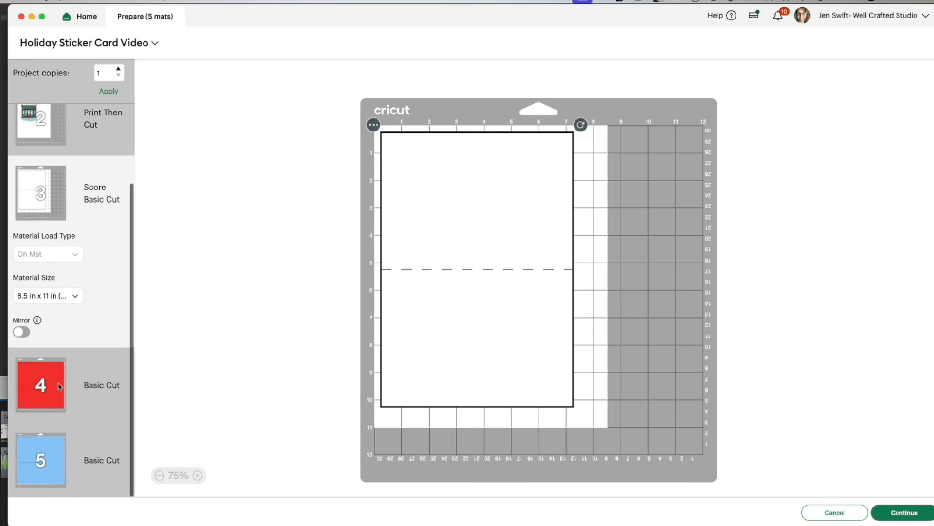
click(56, 392)
click(54, 373)
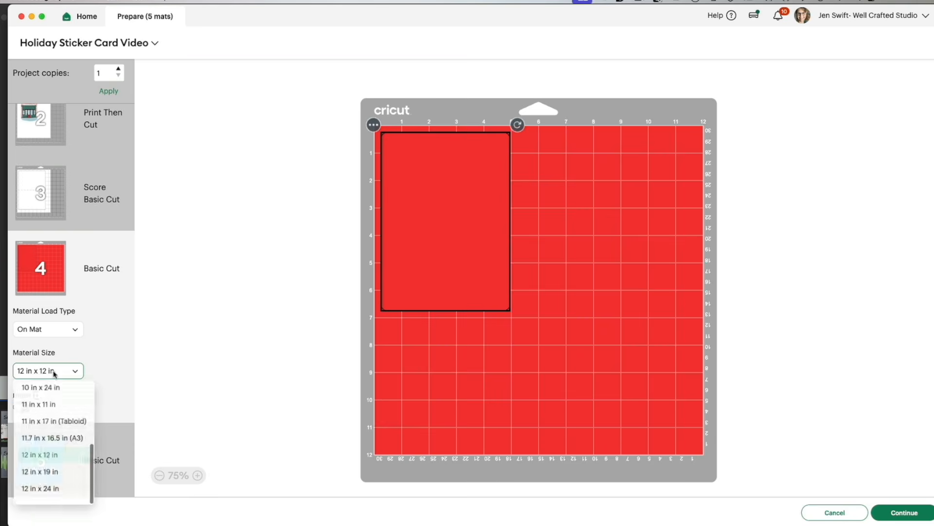
scroll(49, 417, up, 5)
click(51, 446)
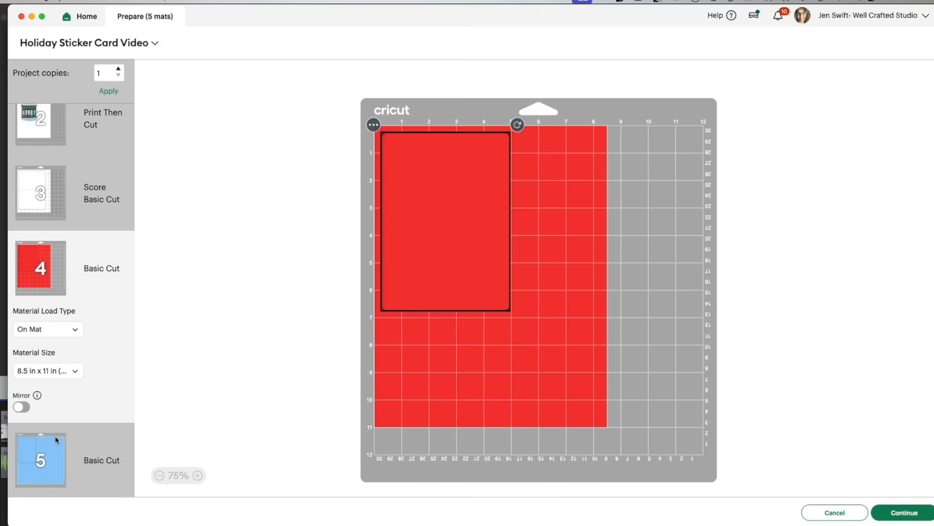
Step: Set the blue Basic Cut mat's material size to 8.5 in x 11 in (Letter) and continue to the making stage
click(57, 439)
click(58, 445)
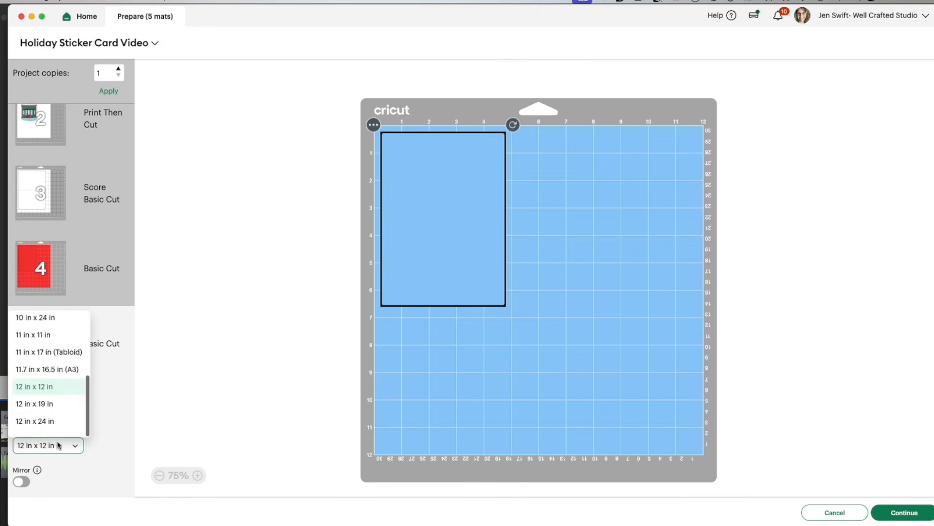
scroll(47, 379, up, 4)
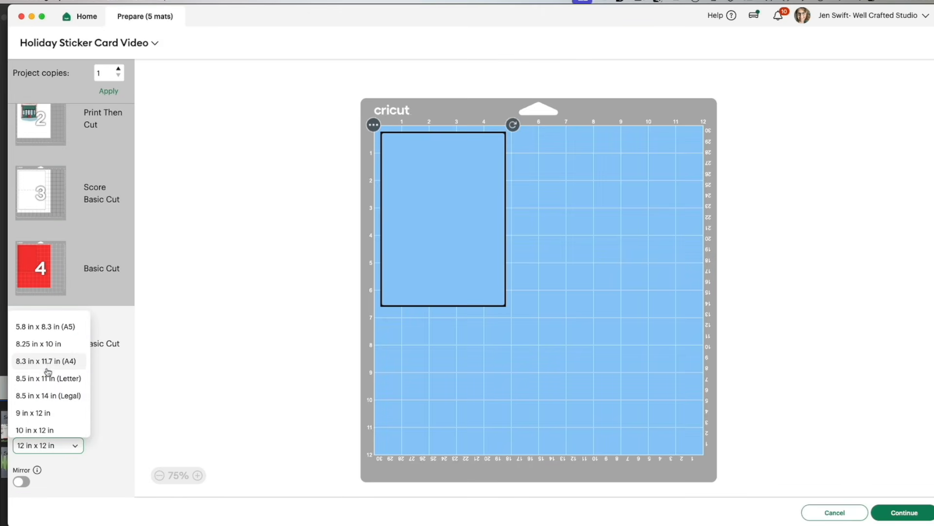
click(47, 378)
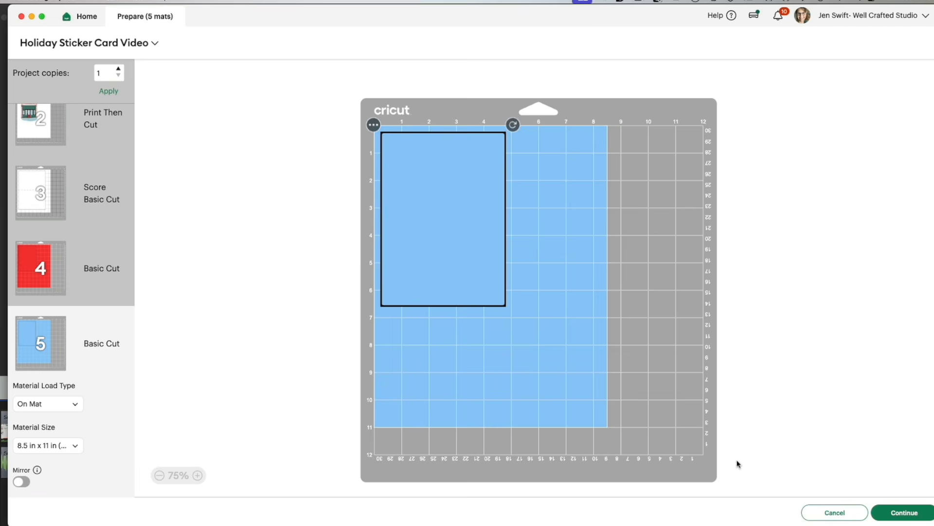
click(900, 512)
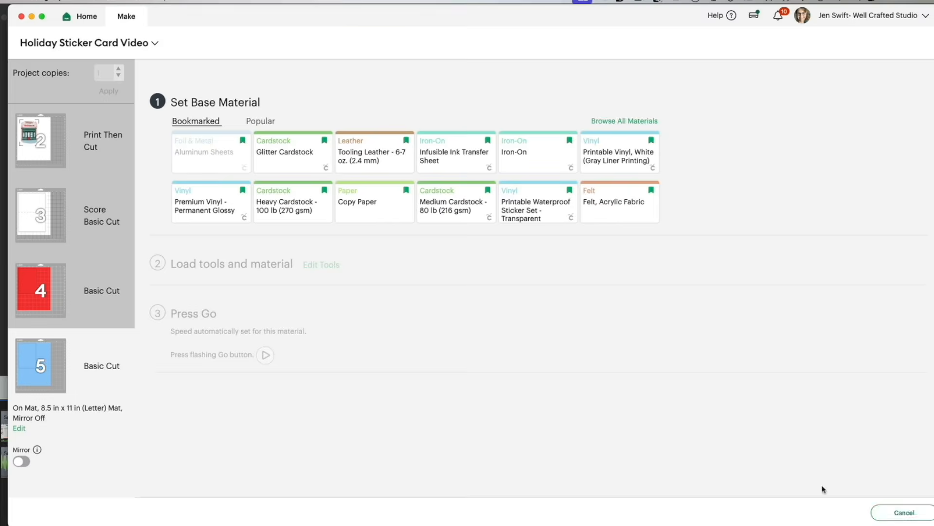
Step: Send the sticker sheet mat to the printer with Add Bleed off and Use System Dialog on
click(45, 156)
click(45, 155)
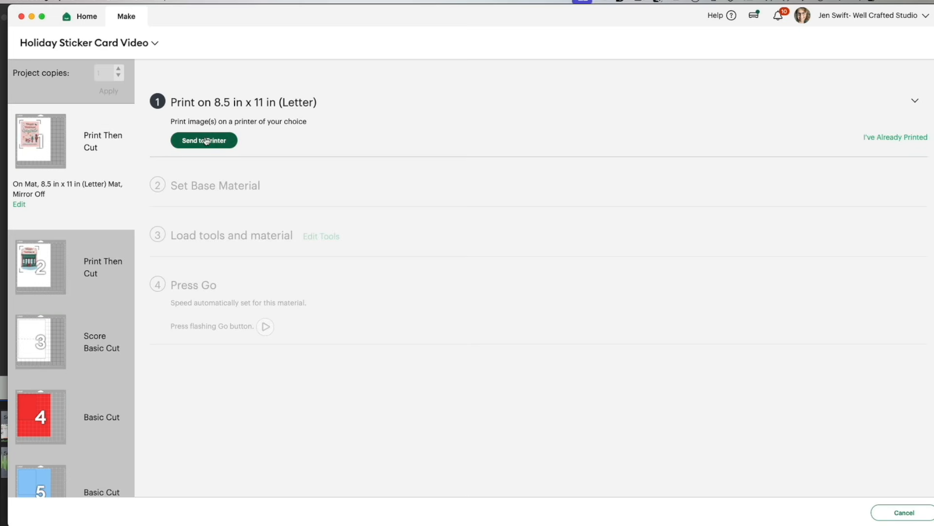
click(208, 141)
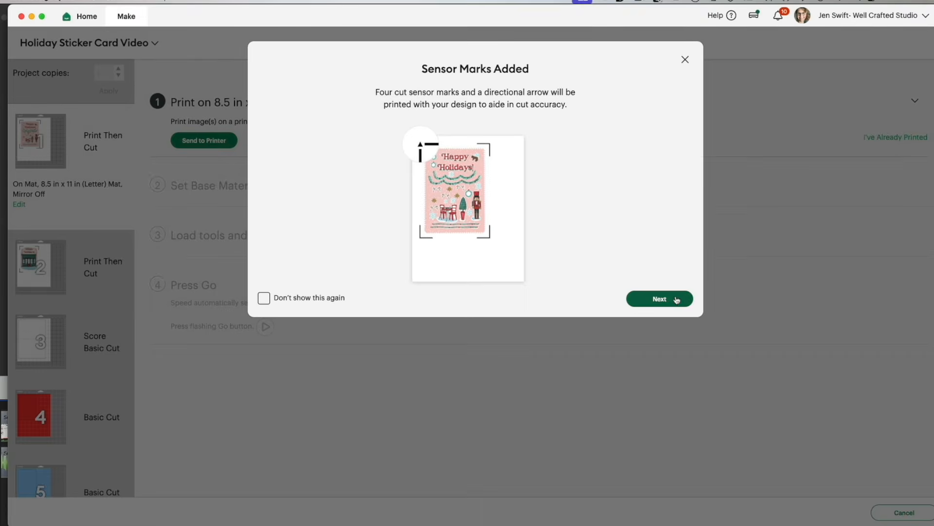
click(675, 299)
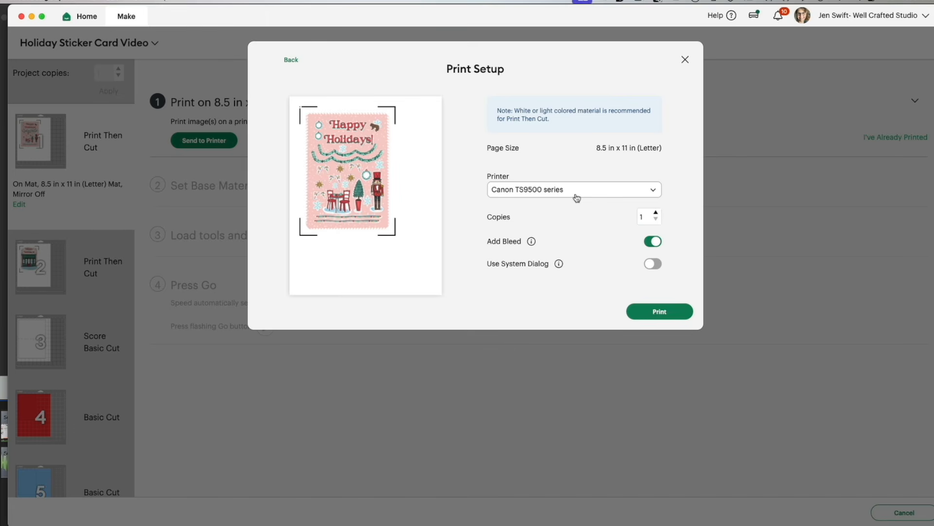
click(654, 242)
click(655, 264)
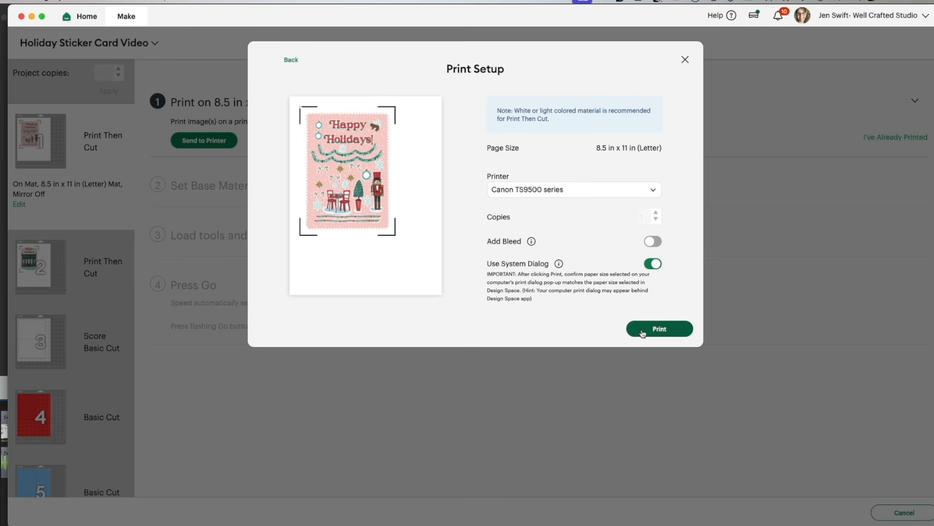
click(657, 330)
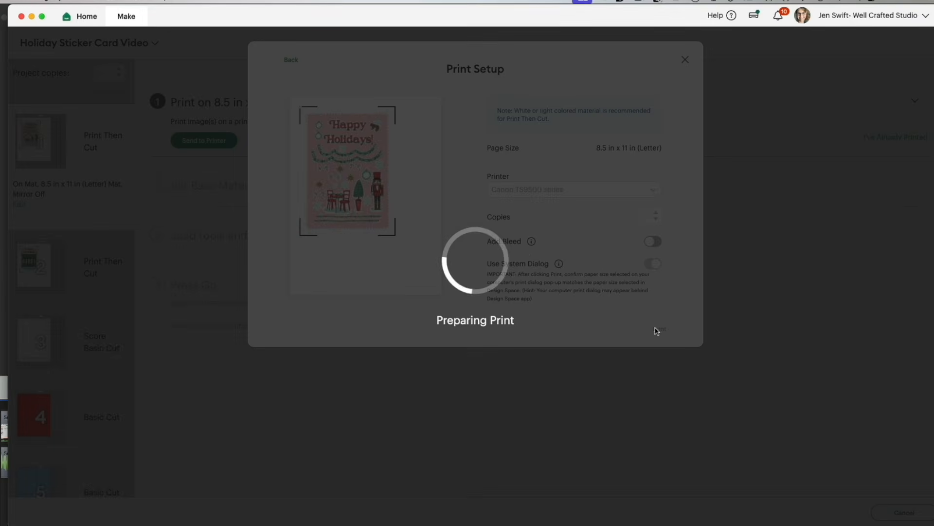
Step: Review the Media & Quality settings in the system print dialog, print the sticker sheet, and accept the print quality check
drag(387, 25, 374, 23)
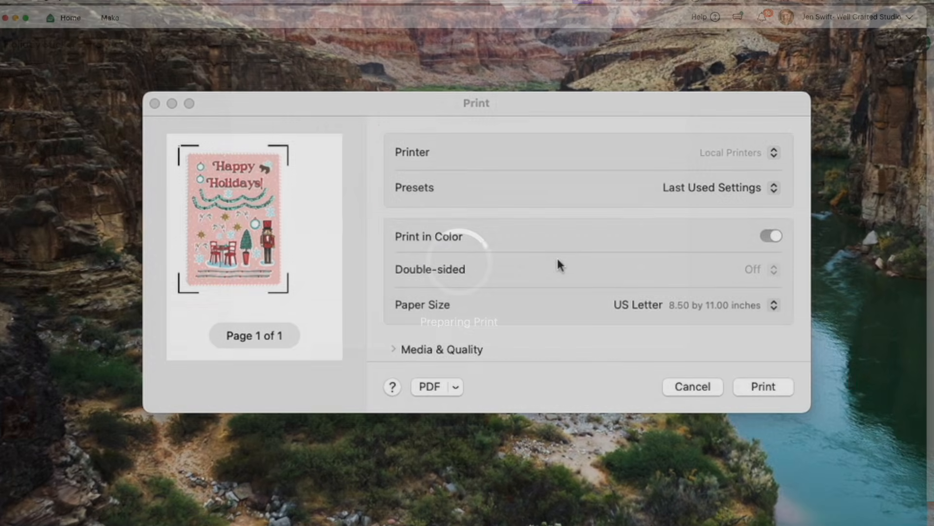
scroll(557, 256, down, 5)
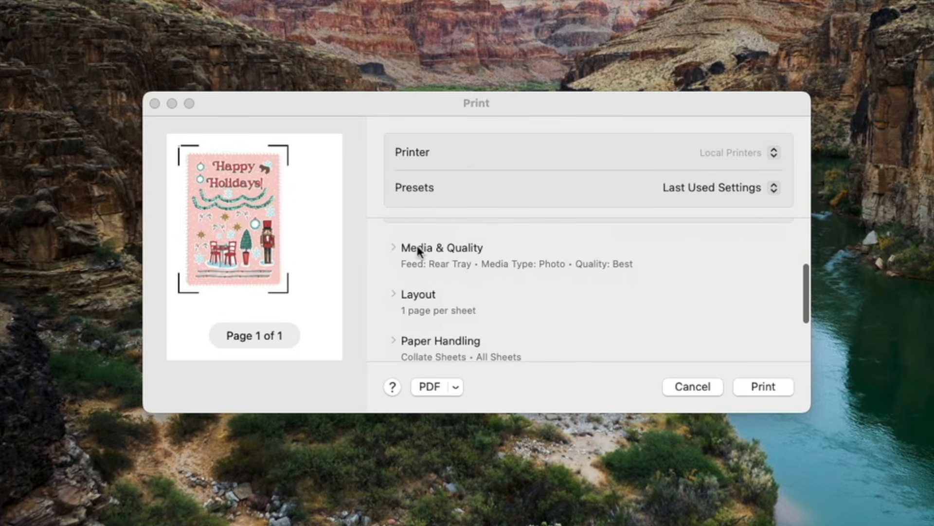
click(396, 247)
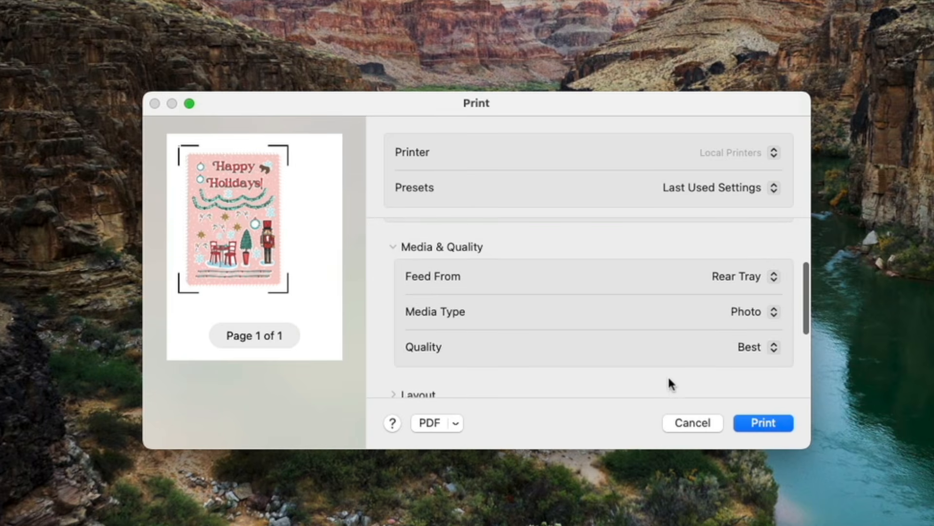
scroll(667, 374, down, 4)
scroll(617, 332, up, 5)
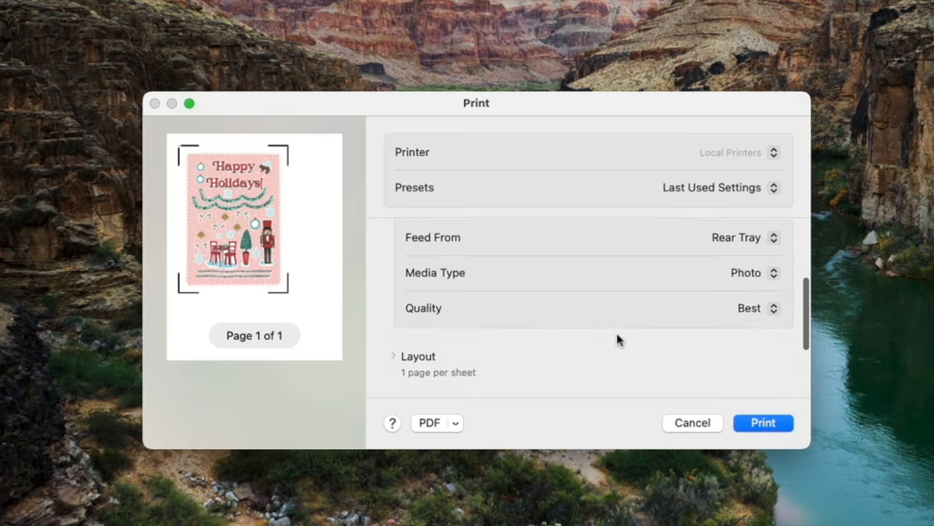
click(763, 423)
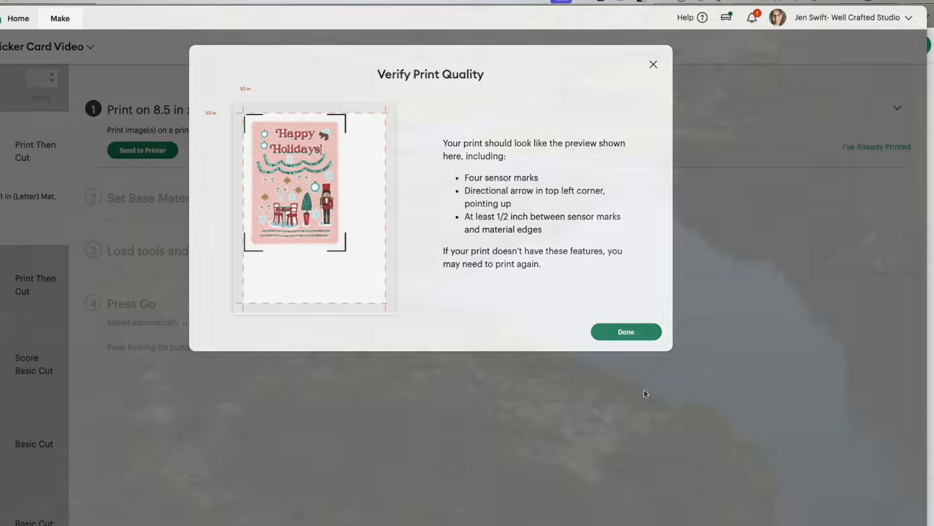
click(626, 332)
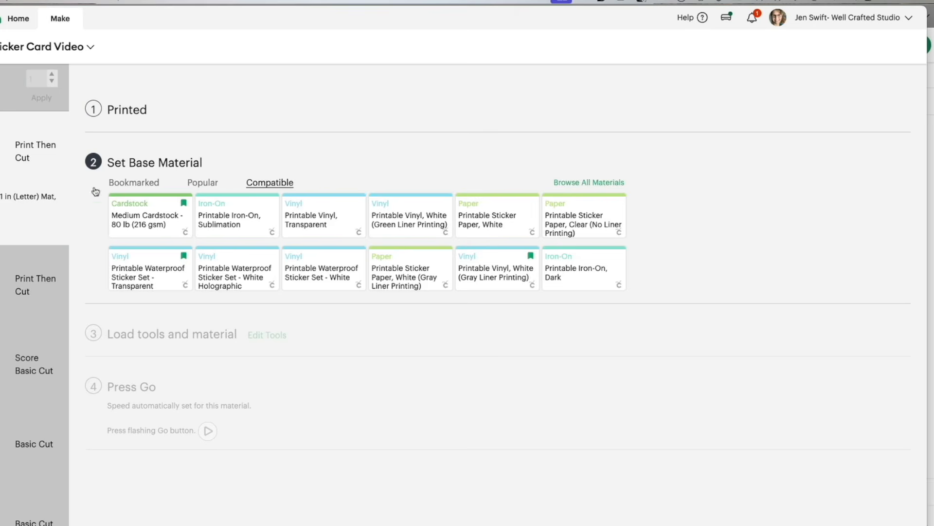
Step: Send the storefront Print Then Cut mat to the printer with Add Bleed off and Use System Dialog on
click(63, 249)
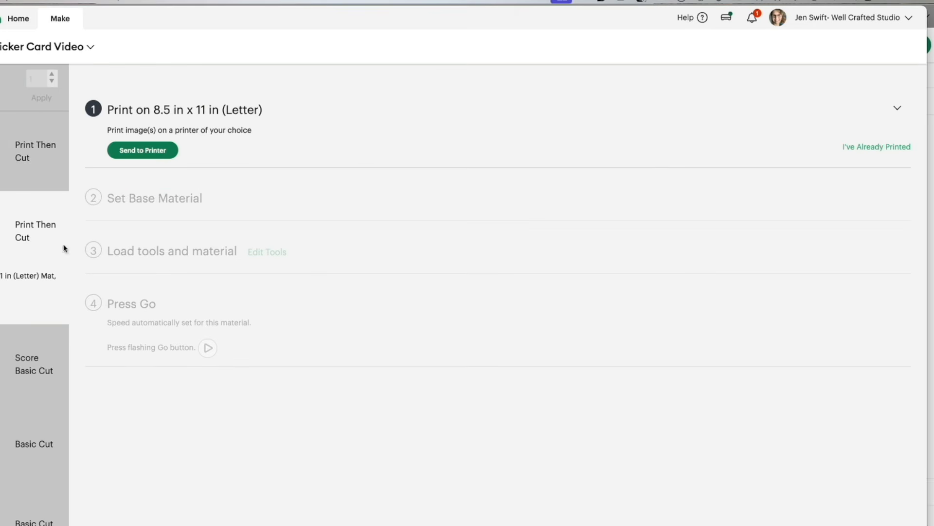
click(164, 153)
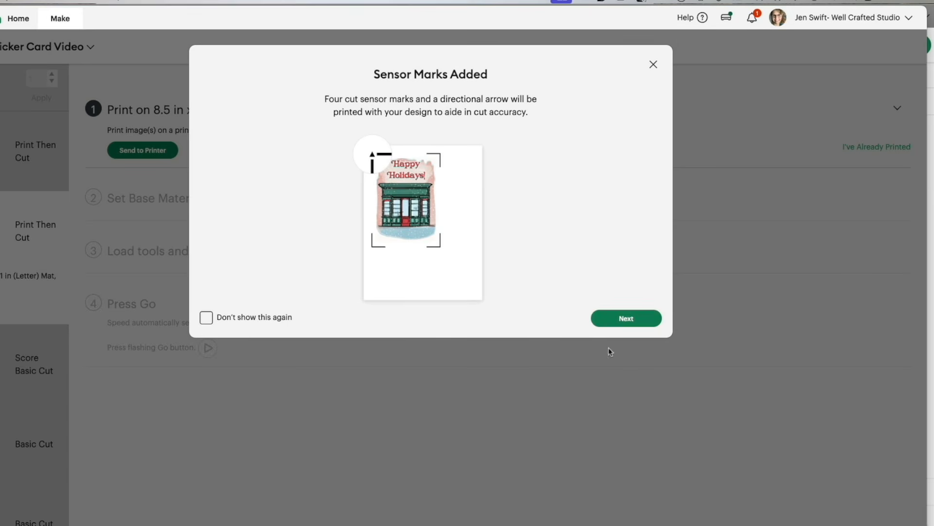
click(621, 318)
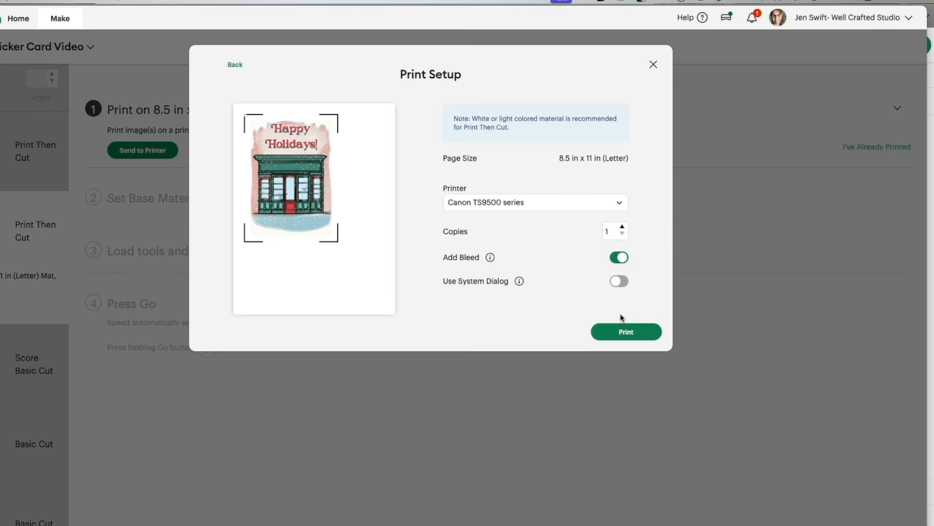
click(625, 257)
click(619, 282)
click(628, 360)
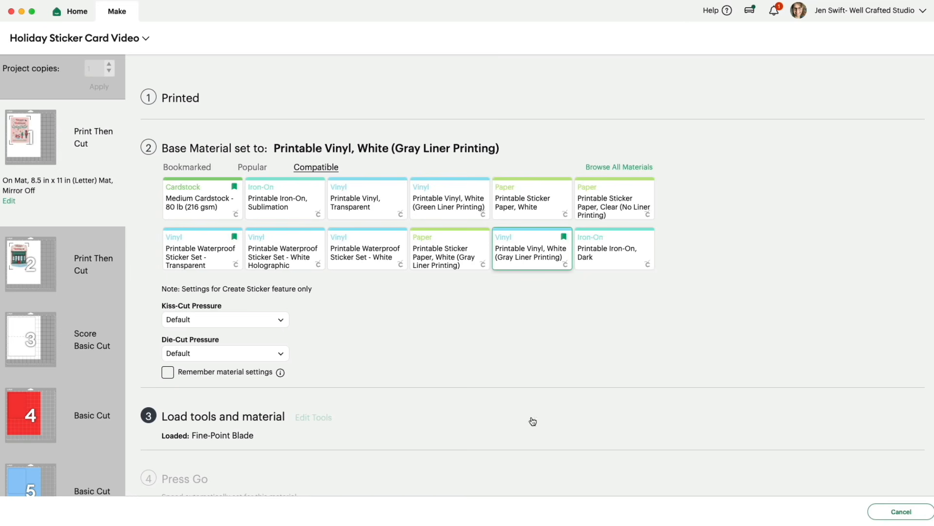
Step: Set both the Kiss-Cut Pressure and Die-Cut Pressure of the sticker sheet's printable vinyl to More, leaving Remember material settings off
click(228, 322)
click(194, 342)
click(193, 353)
click(189, 378)
click(168, 373)
click(168, 373)
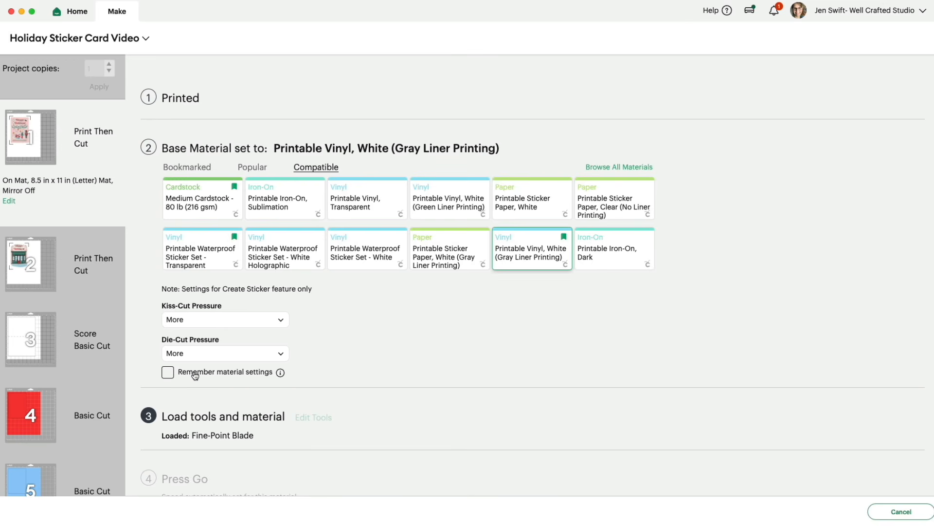